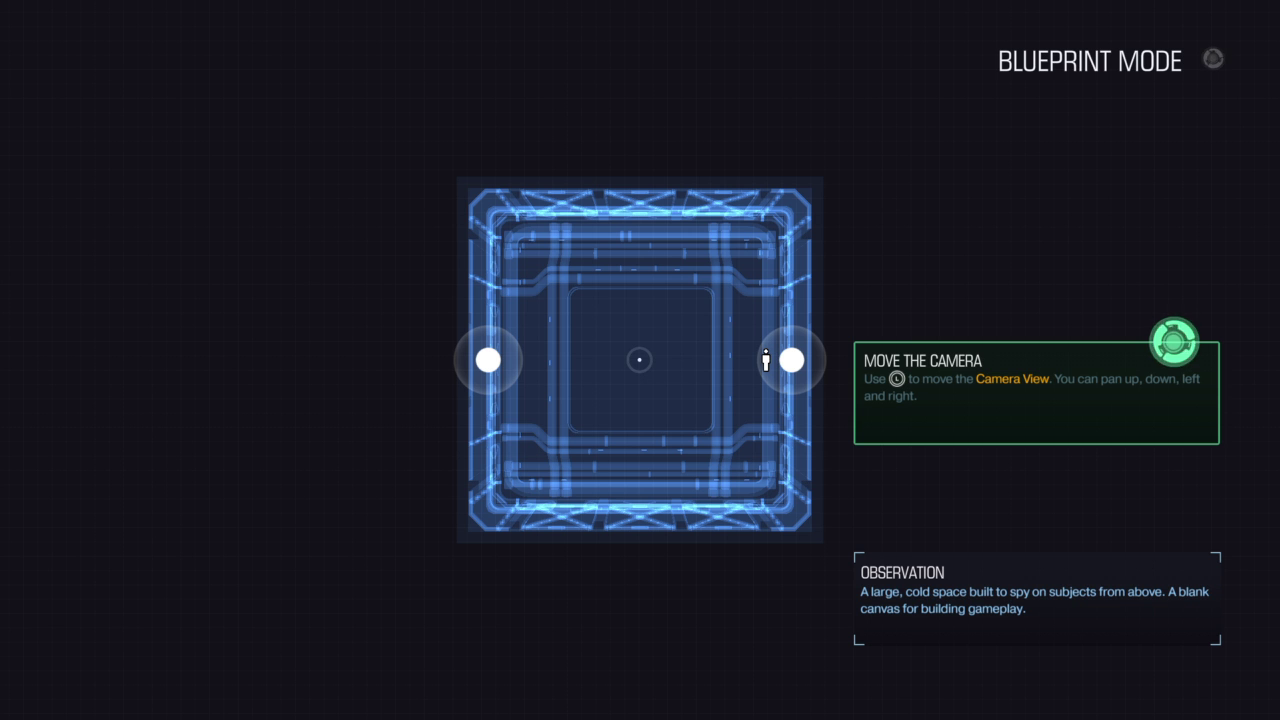
# Pan the camera back and forth across the Observation room.
pyautogui.press('Right')
pyautogui.press('Up')
pyautogui.press('Left')
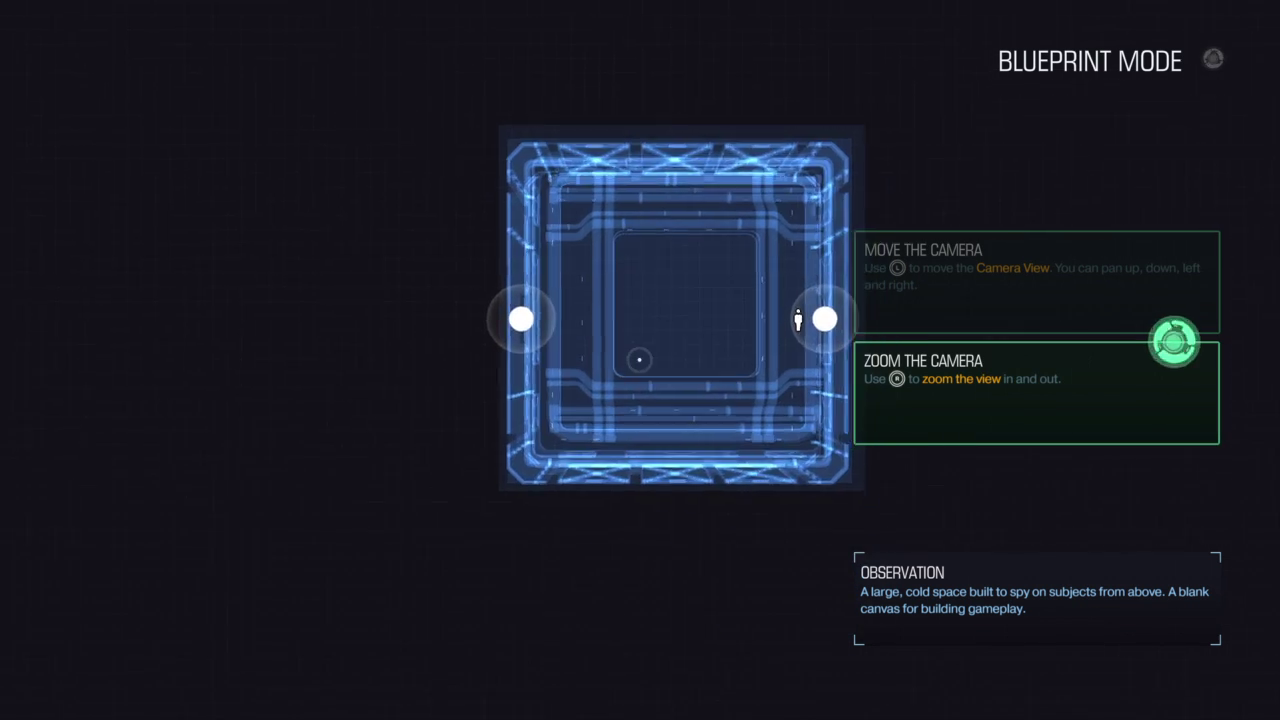
pyautogui.press('Up')
pyautogui.press('Left')
pyautogui.press('Right')
pyautogui.press('Left')
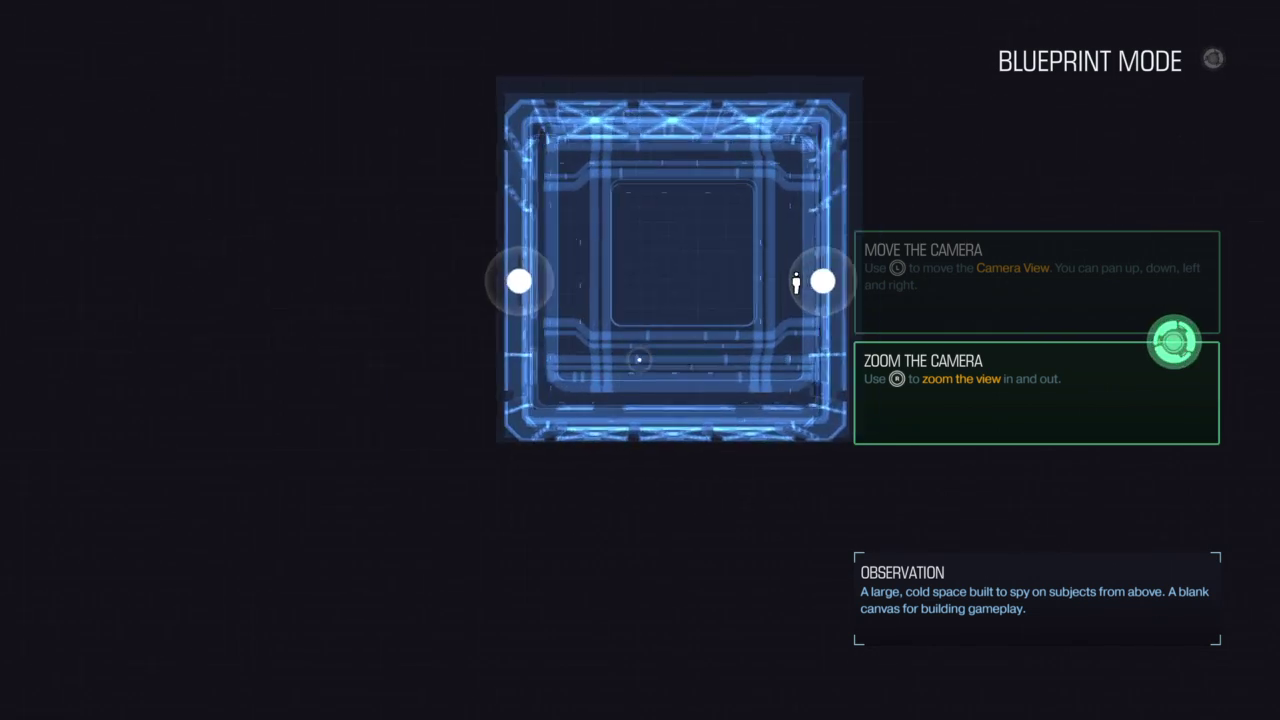
pyautogui.press('Right')
pyautogui.press('Left')
pyautogui.press('Right')
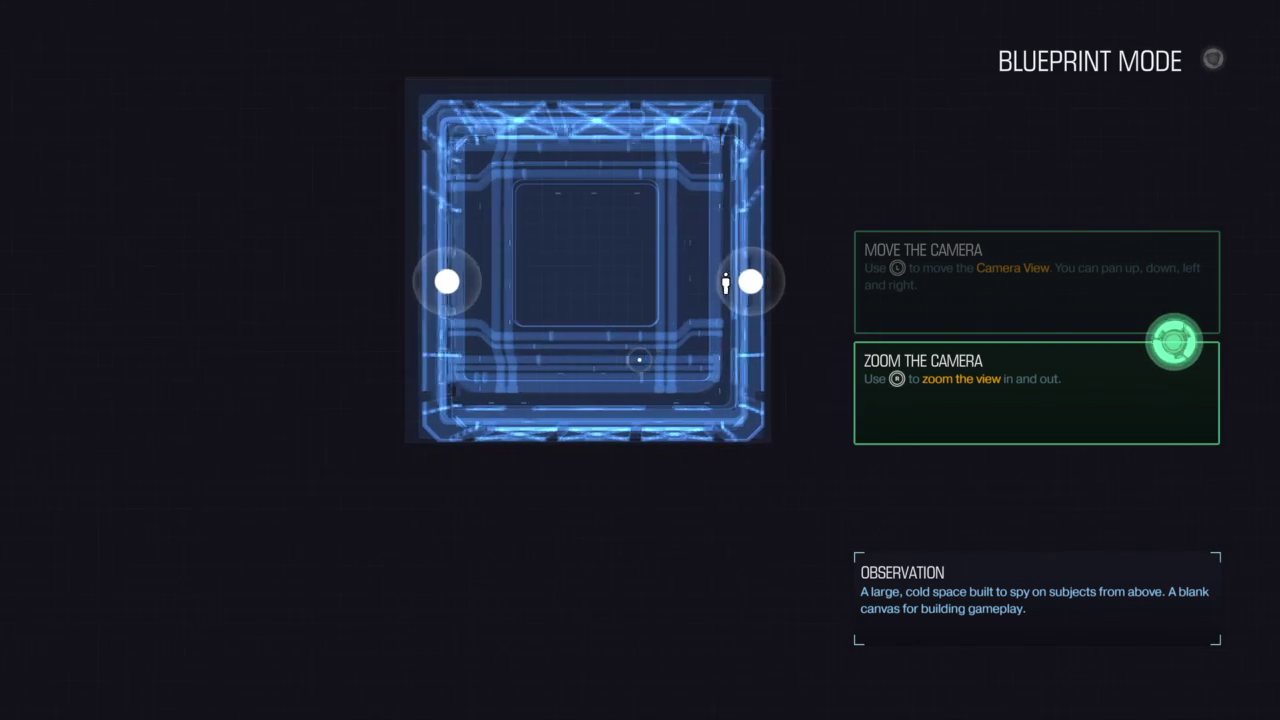
pyautogui.press('Left')
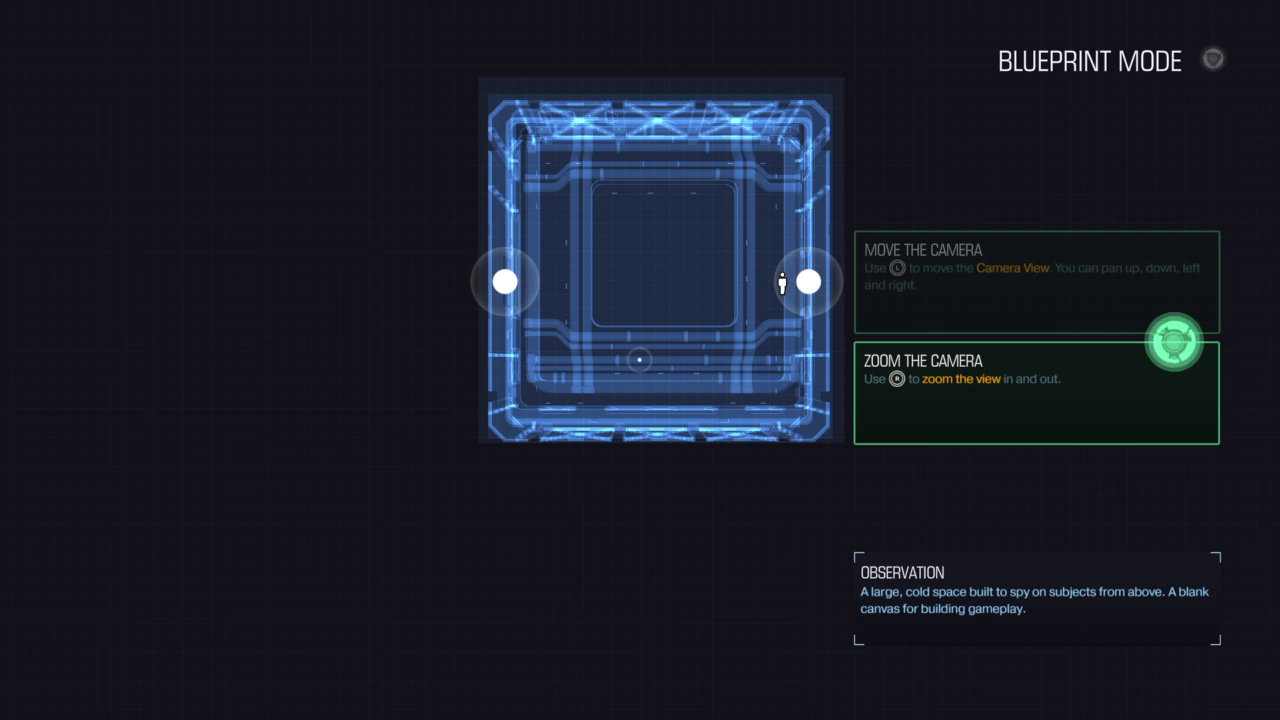
# Zoom the camera in and out over the room, then switch to Orbit View.
pyautogui.scroll(2, 660, 260)
pyautogui.scroll(3, 660, 260)
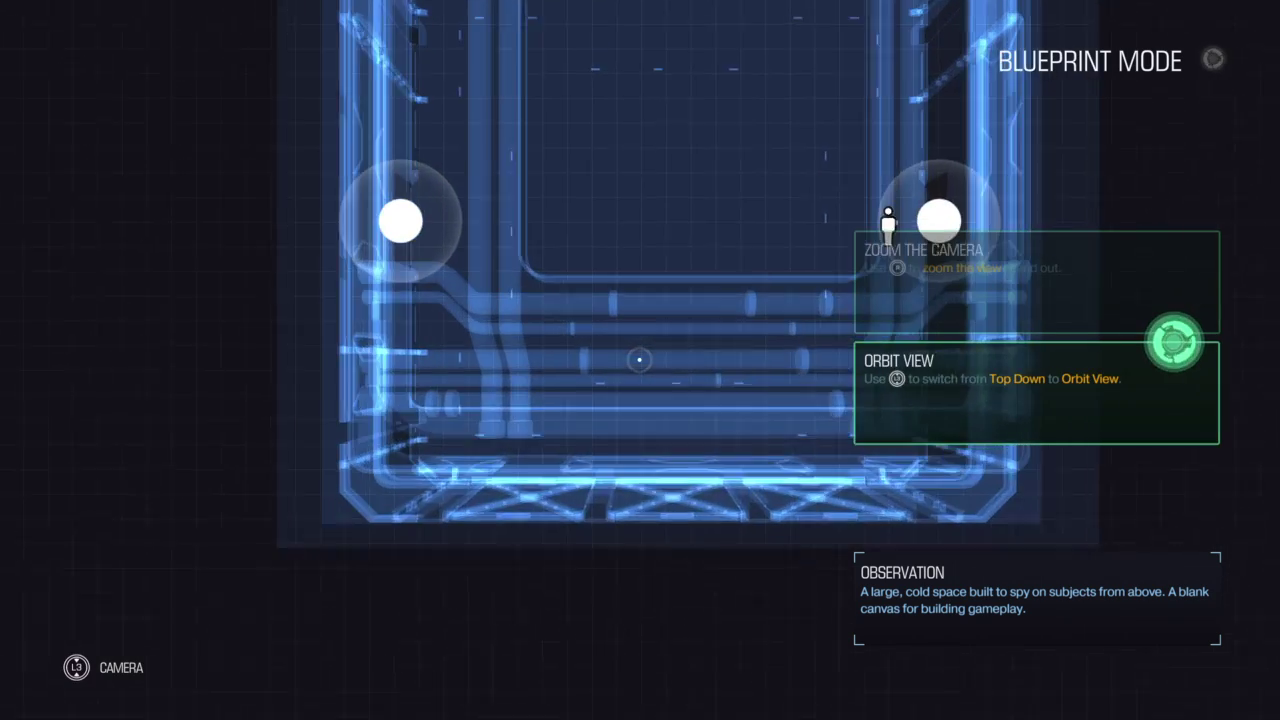
pyautogui.scroll(-3, 660, 260)
pyautogui.scroll(-2, 660, 260)
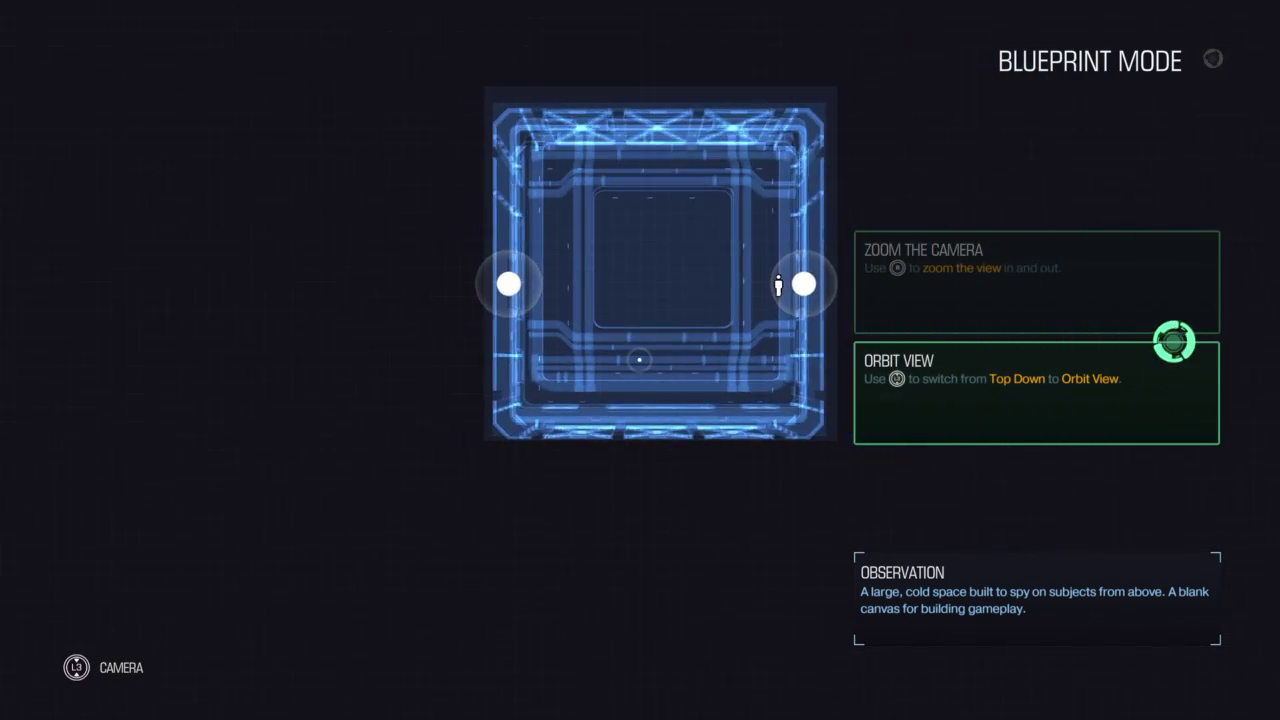
pyautogui.scroll(2, 660, 260)
pyautogui.scroll(2, 660, 260)
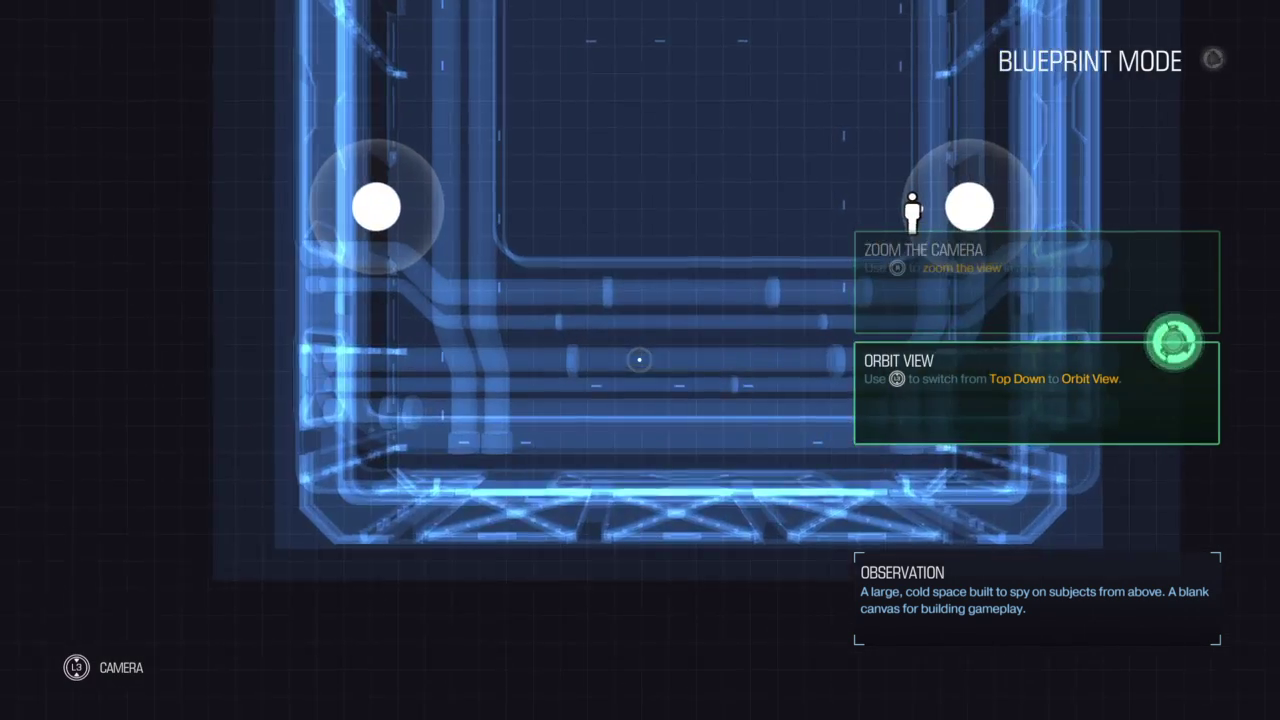
pyautogui.scroll(-3, 660, 260)
pyautogui.scroll(2, 660, 260)
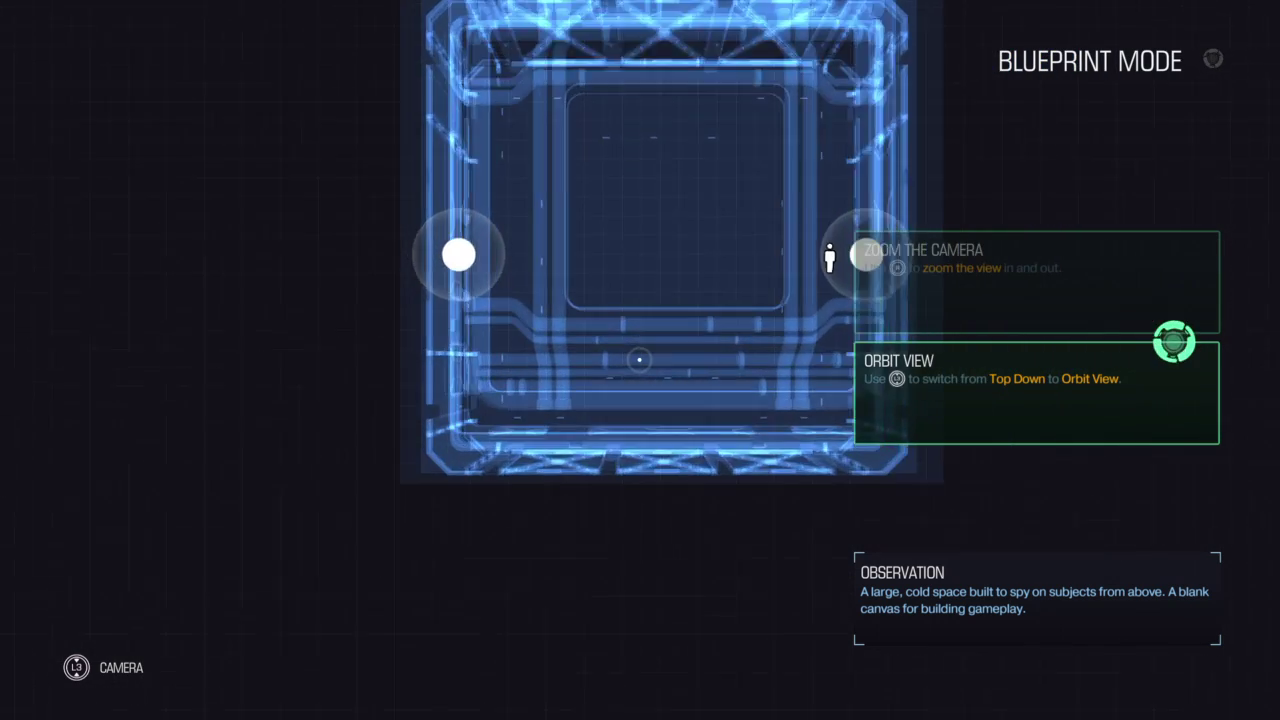
pyautogui.scroll(-3, 660, 260)
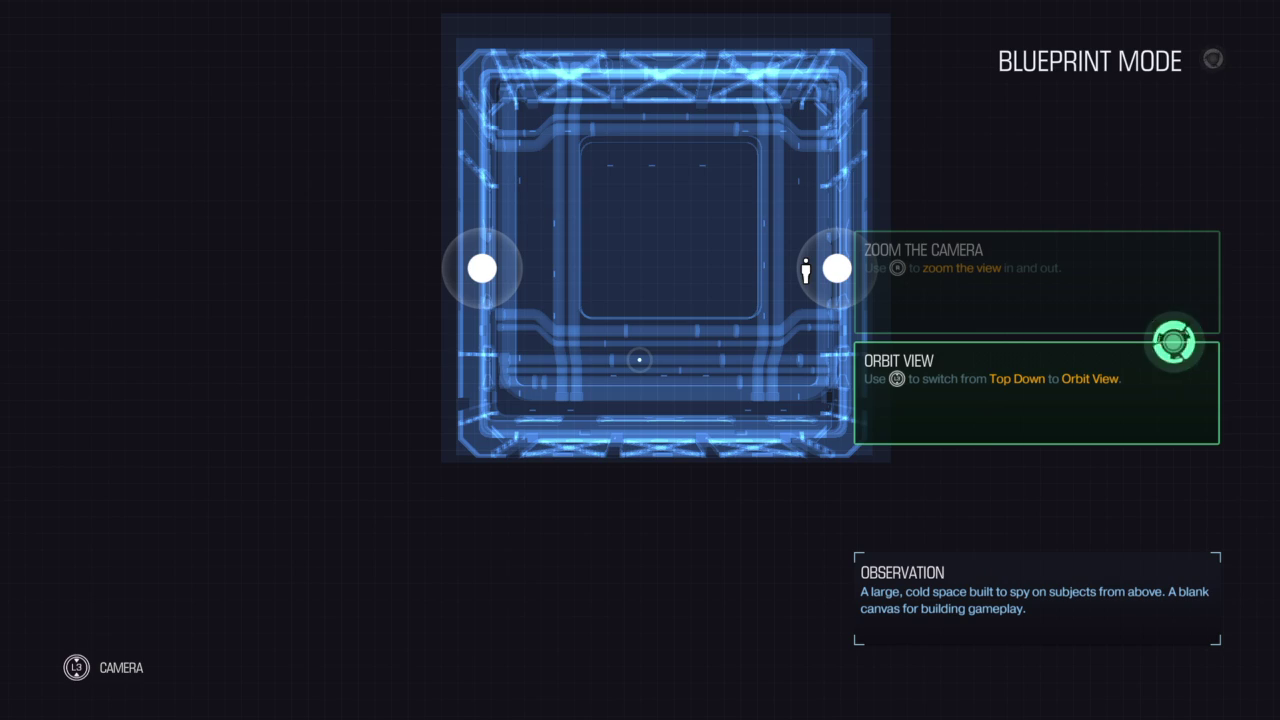
pyautogui.press('v')
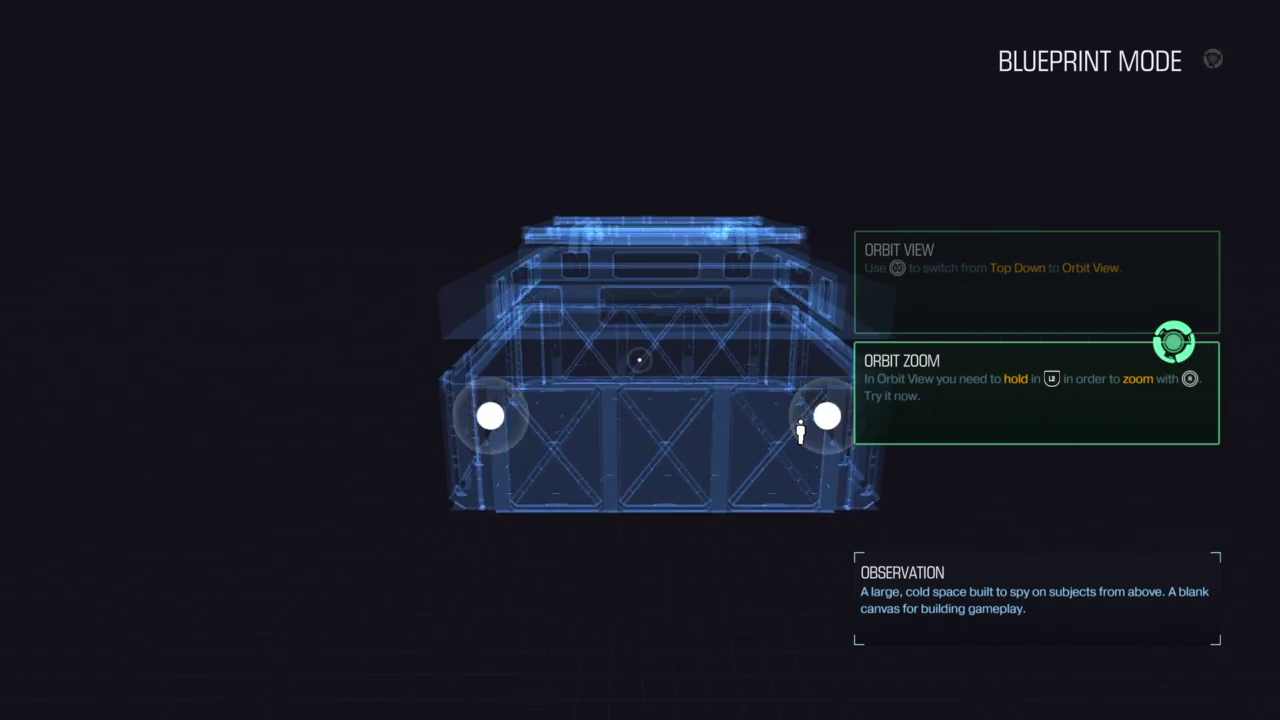
# Zoom the angled view and orbit it sideways around the Observation room.
pyautogui.scroll(2, 640, 400)
pyautogui.scroll(3, 640, 400)
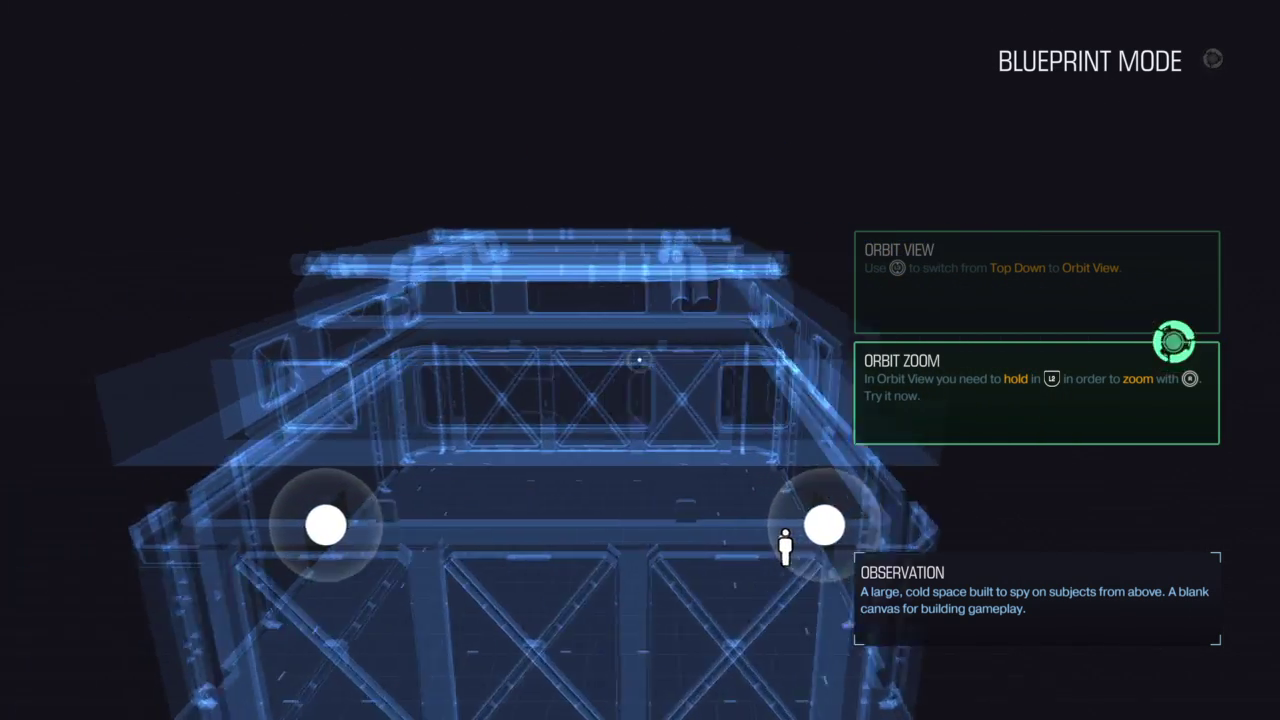
pyautogui.scroll(-3, 640, 400)
pyautogui.scroll(-2, 640, 400)
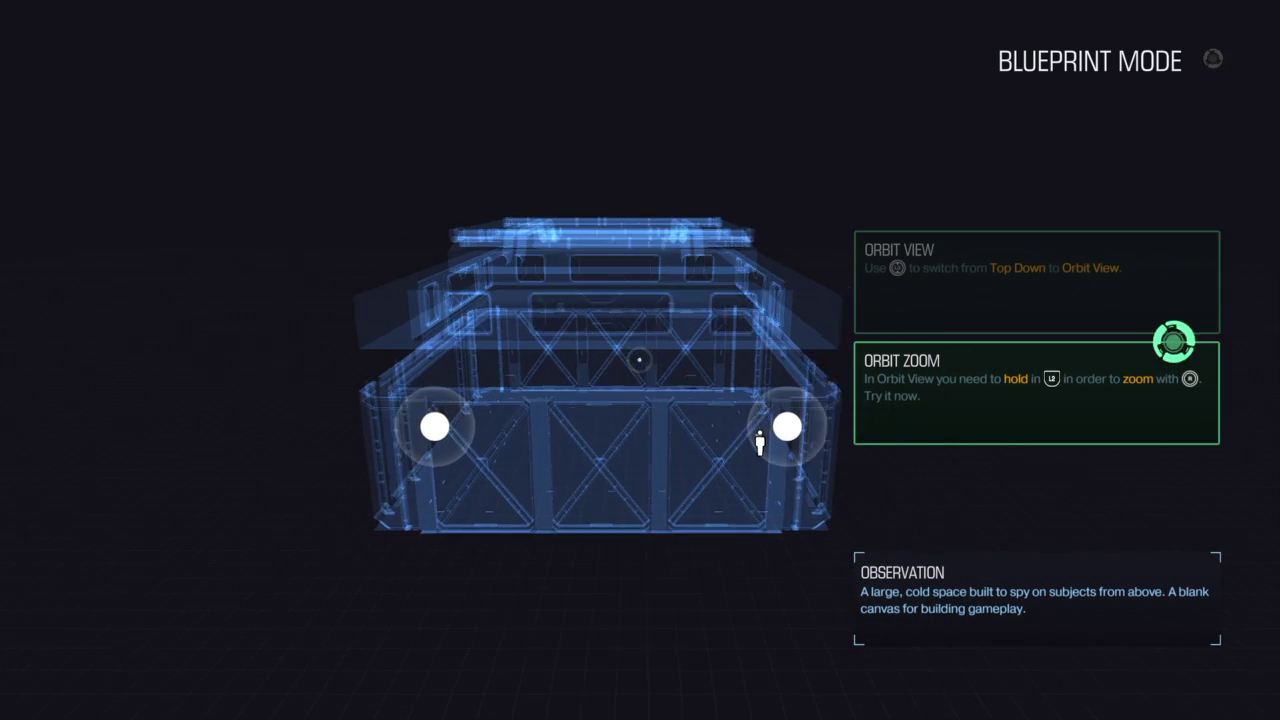
pyautogui.moveTo(640, 360)
pyautogui.mouseDown(button='middle')
pyautogui.moveTo(600, 360)
pyautogui.moveTo(680, 360)
pyautogui.mouseUp(button='middle')
# Practise orbit zoom in and out, then return to the top-down view.
pyautogui.scroll(1, 640, 360)
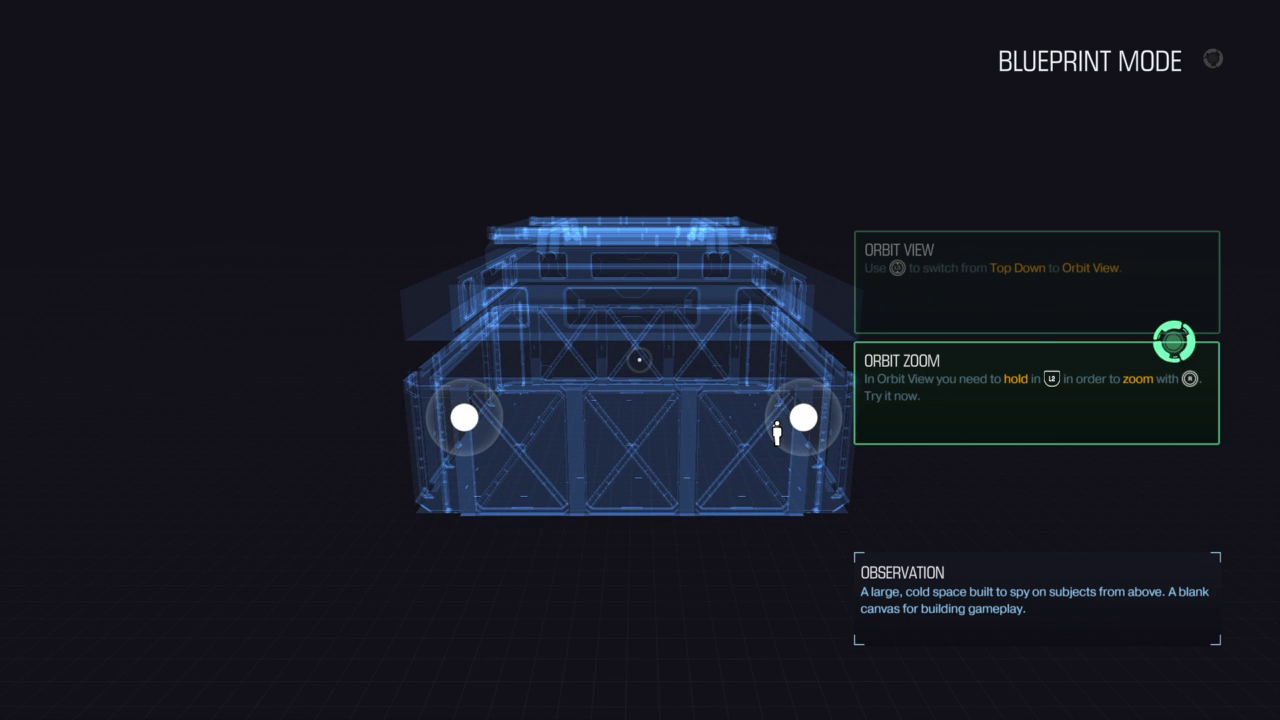
pyautogui.scroll(1, 640, 360)
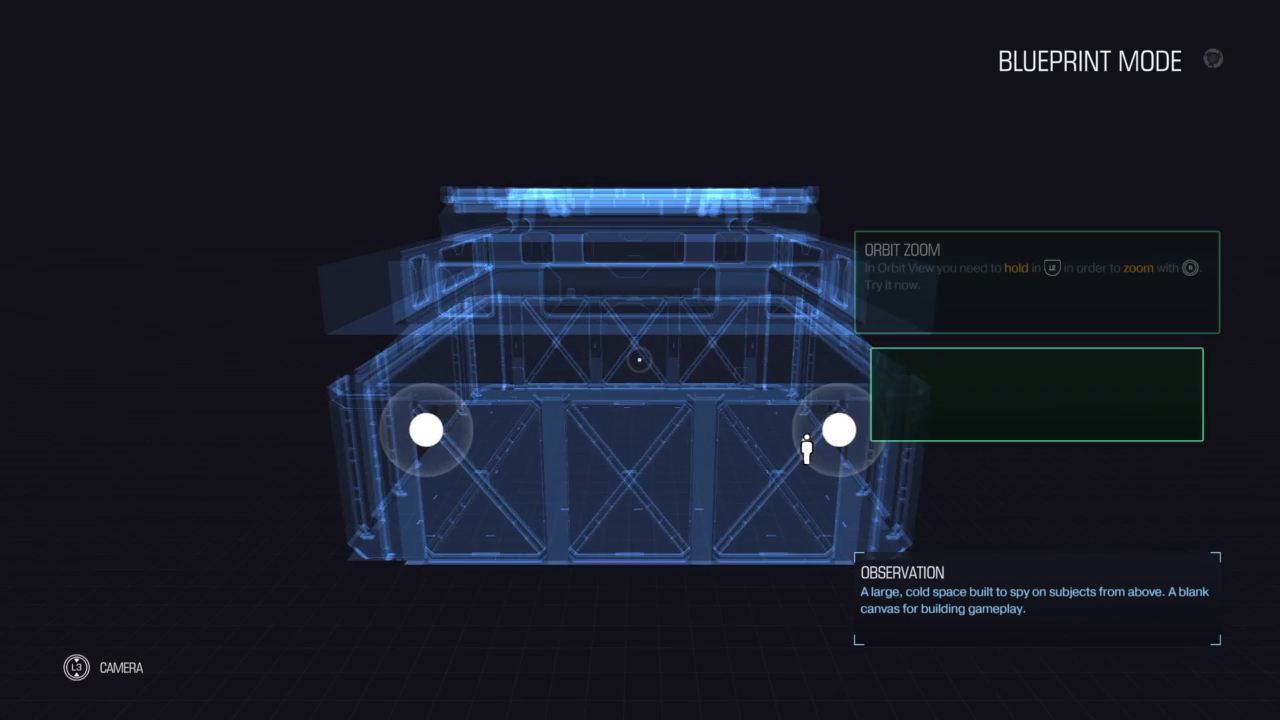
pyautogui.scroll(3, 640, 360)
pyautogui.scroll(-1, 640, 360)
pyautogui.scroll(1, 640, 360)
pyautogui.scroll(1, 639, 359)
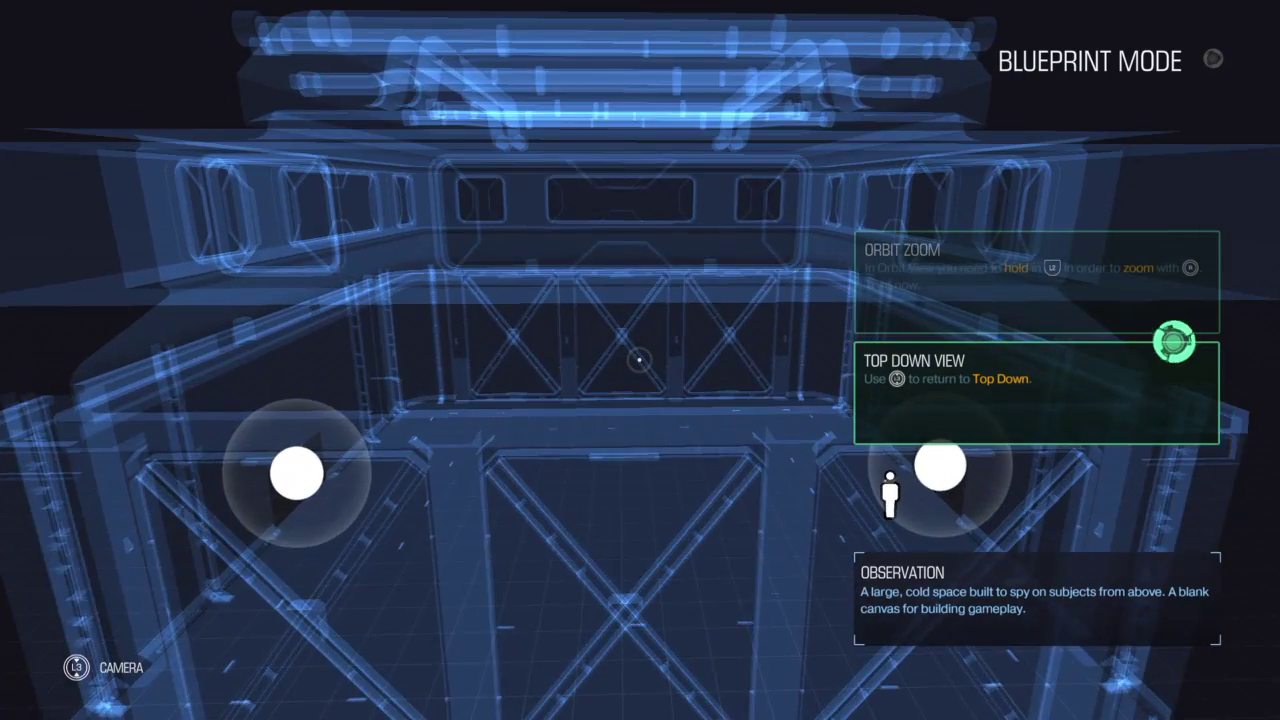
pyautogui.scroll(-3, 639, 359)
pyautogui.scroll(2, 639, 359)
pyautogui.scroll(-2, 639, 359)
pyautogui.scroll(1, 639, 359)
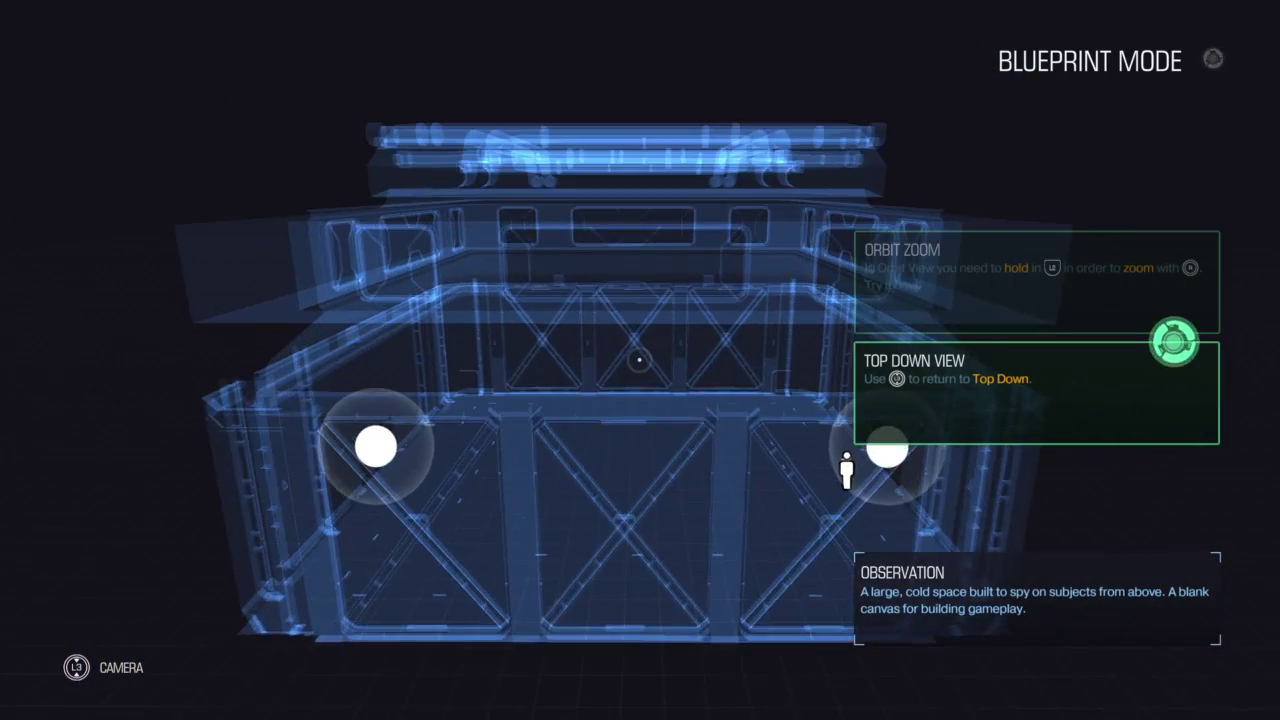
pyautogui.scroll(-2, 639, 359)
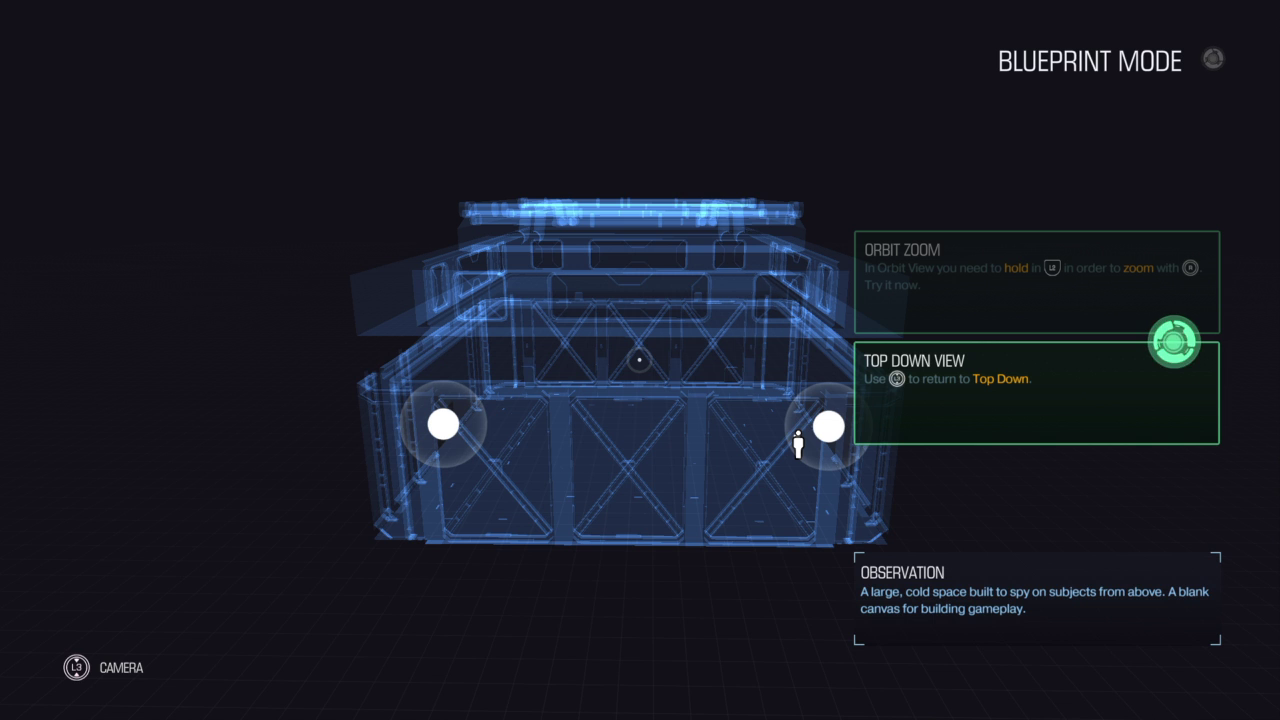
pyautogui.middleClick(639, 359)
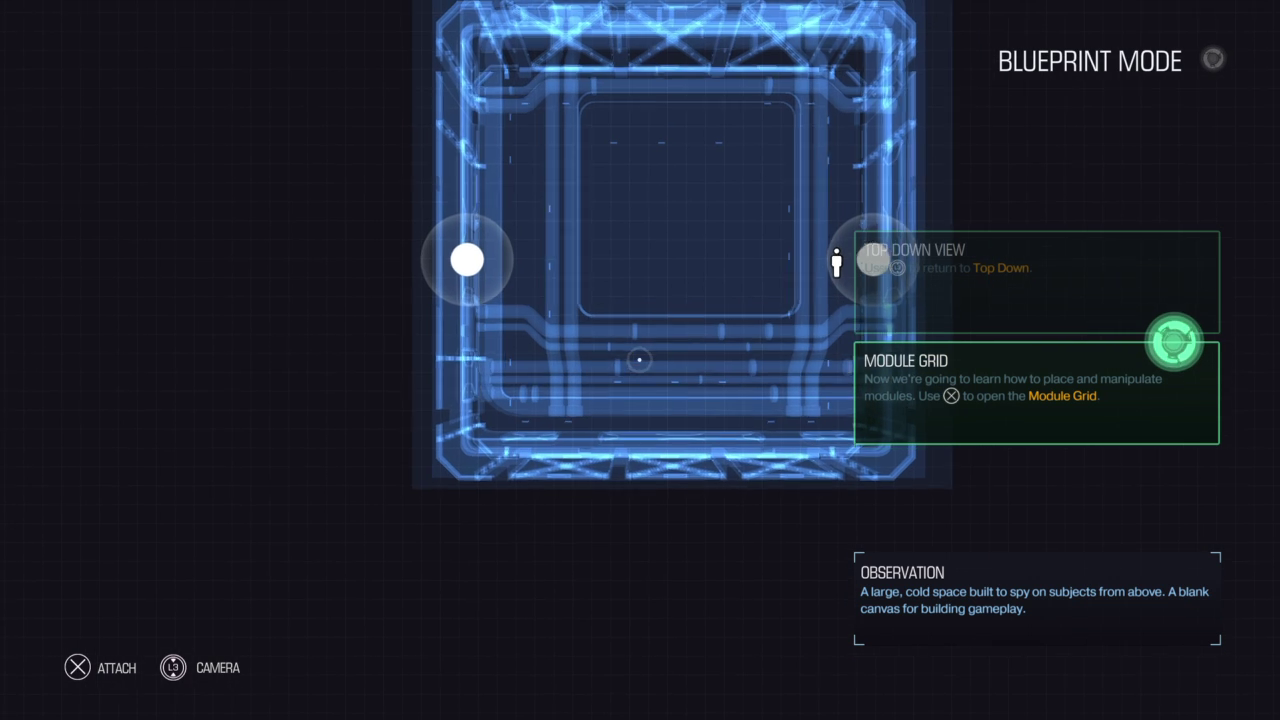
# Place a Small Cross hallway, rotate it twice and attach it to Observation.
pyautogui.press('Return')
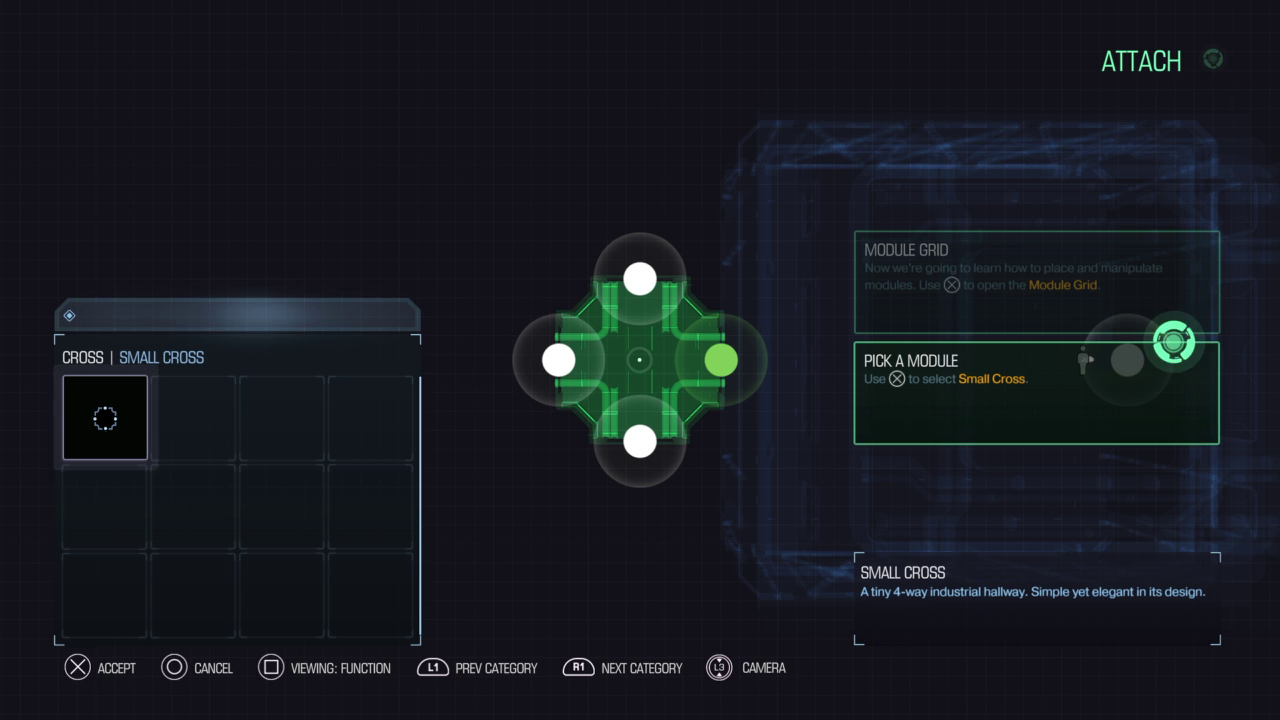
pyautogui.press('Return')
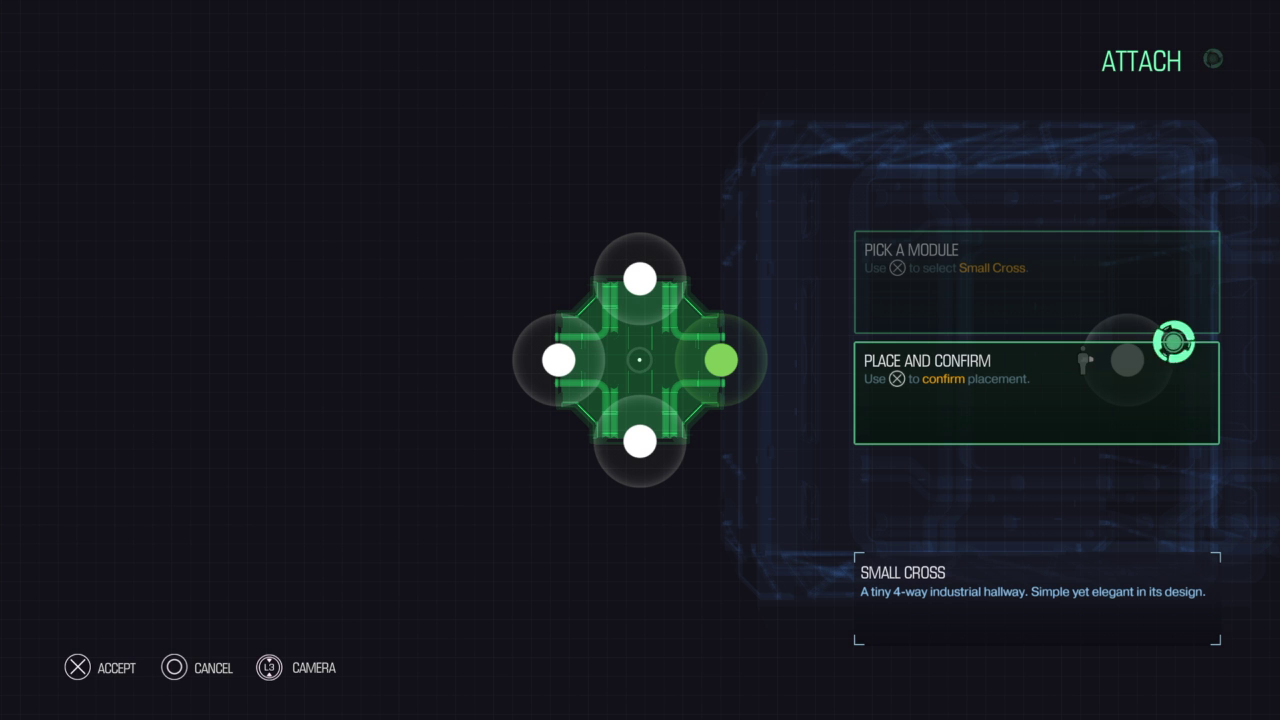
pyautogui.press('Return')
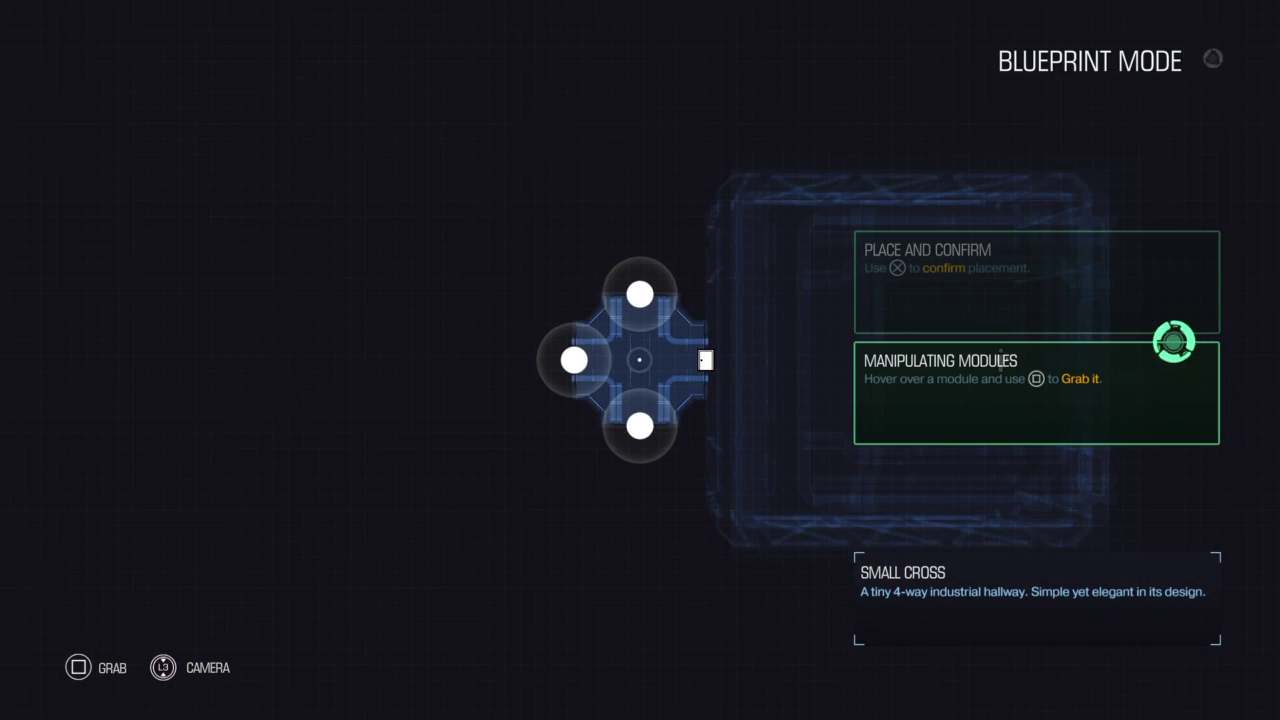
pyautogui.press('e')
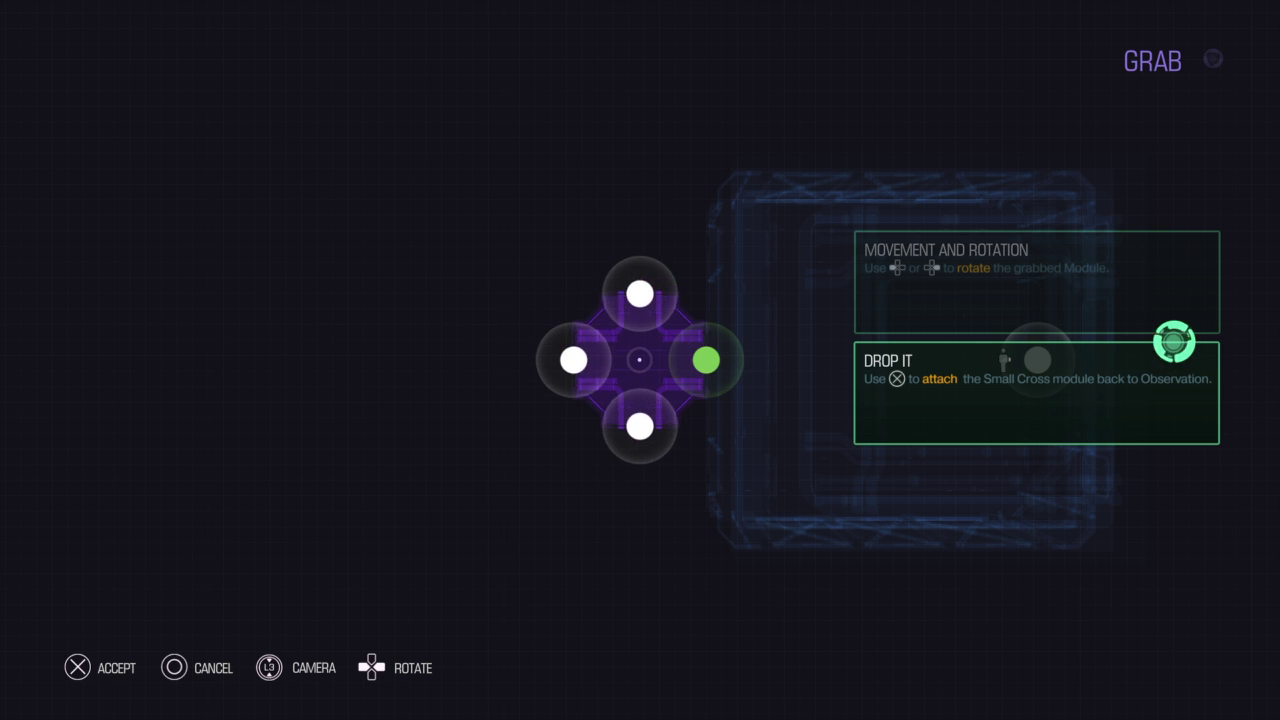
pyautogui.press('Left')
pyautogui.press('Left')
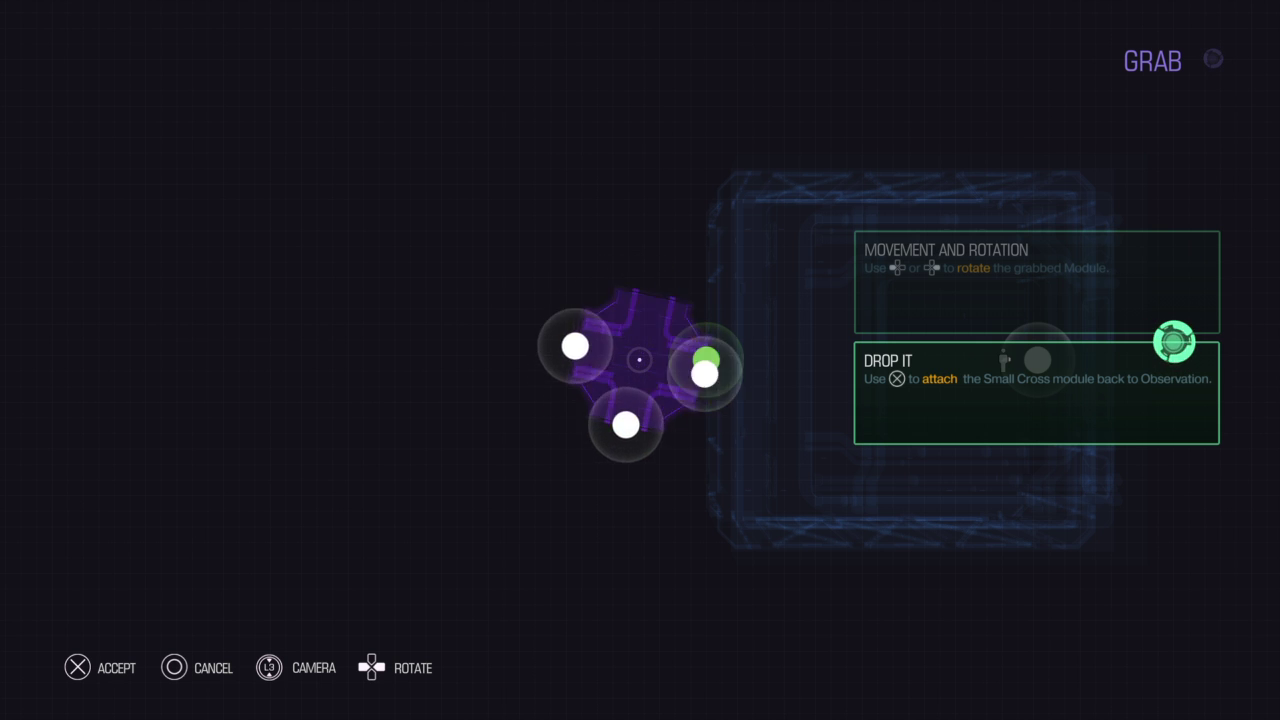
pyautogui.press('Left')
pyautogui.press('Return')
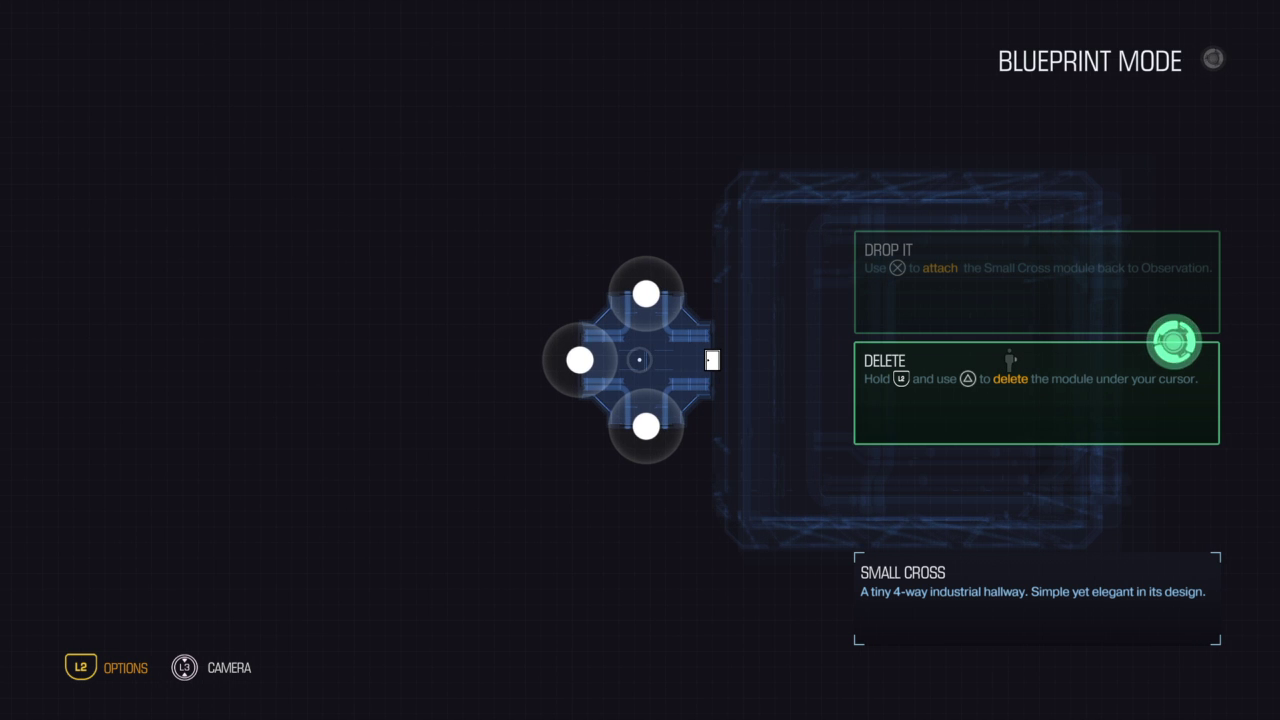
# Delete the Small Cross module, then undo to restore it.
pyautogui.press('shift')
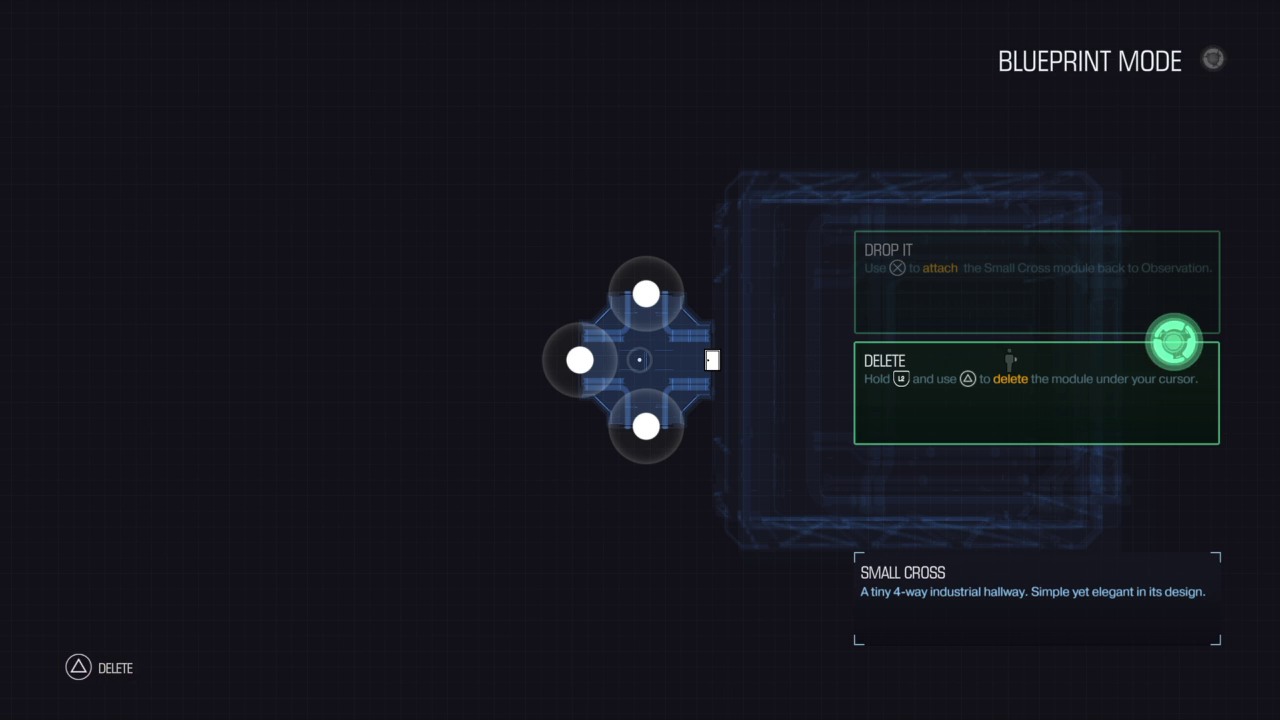
pyautogui.press('Delete')
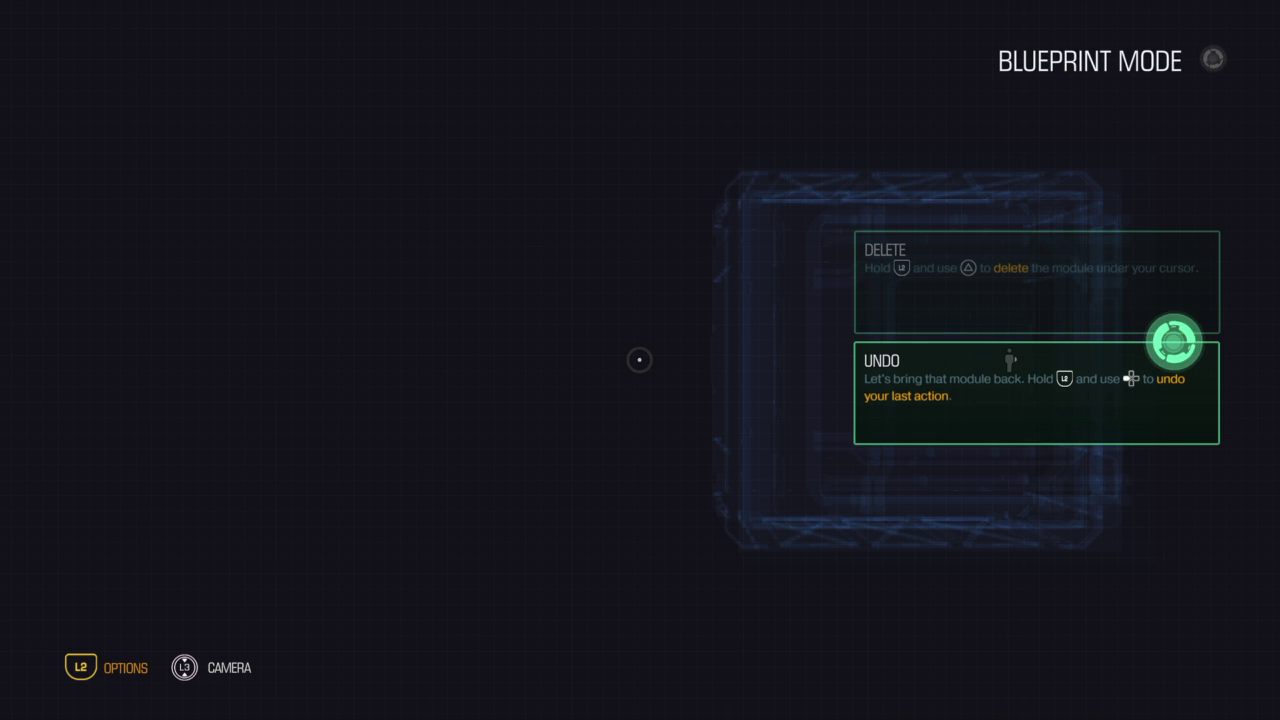
pyautogui.press('shift')
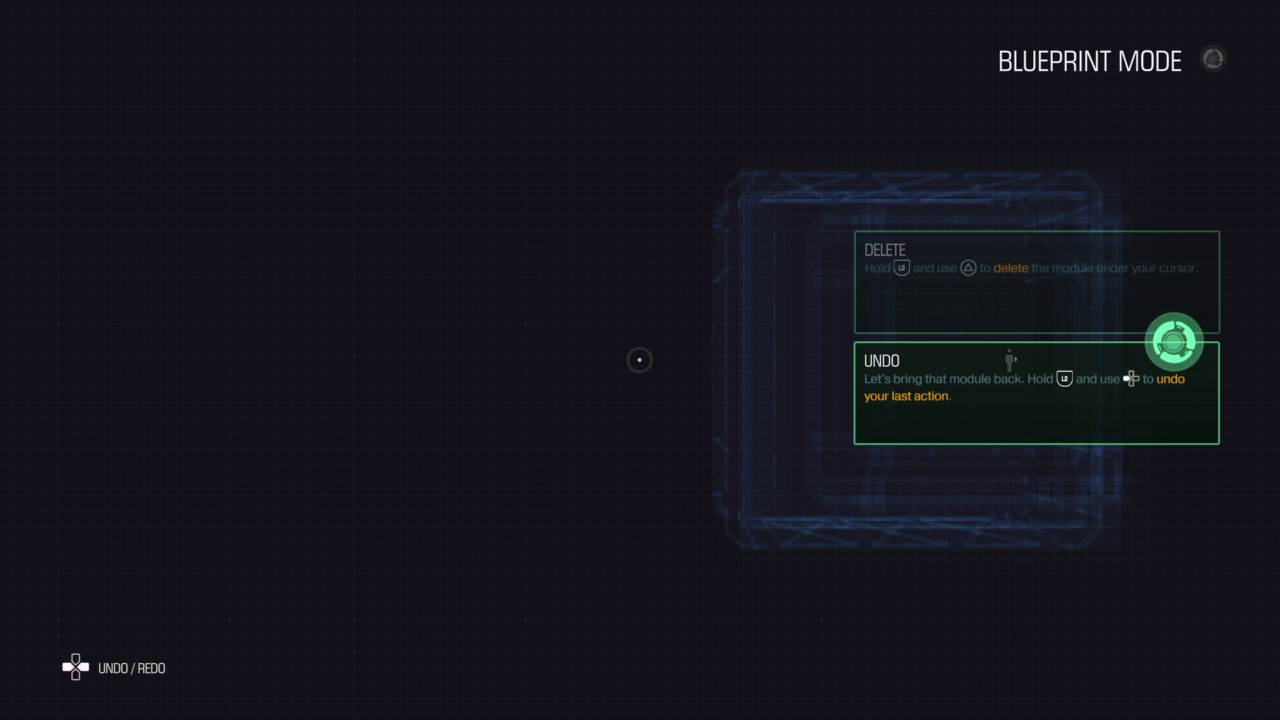
pyautogui.hotkey('ctrl', 'z')
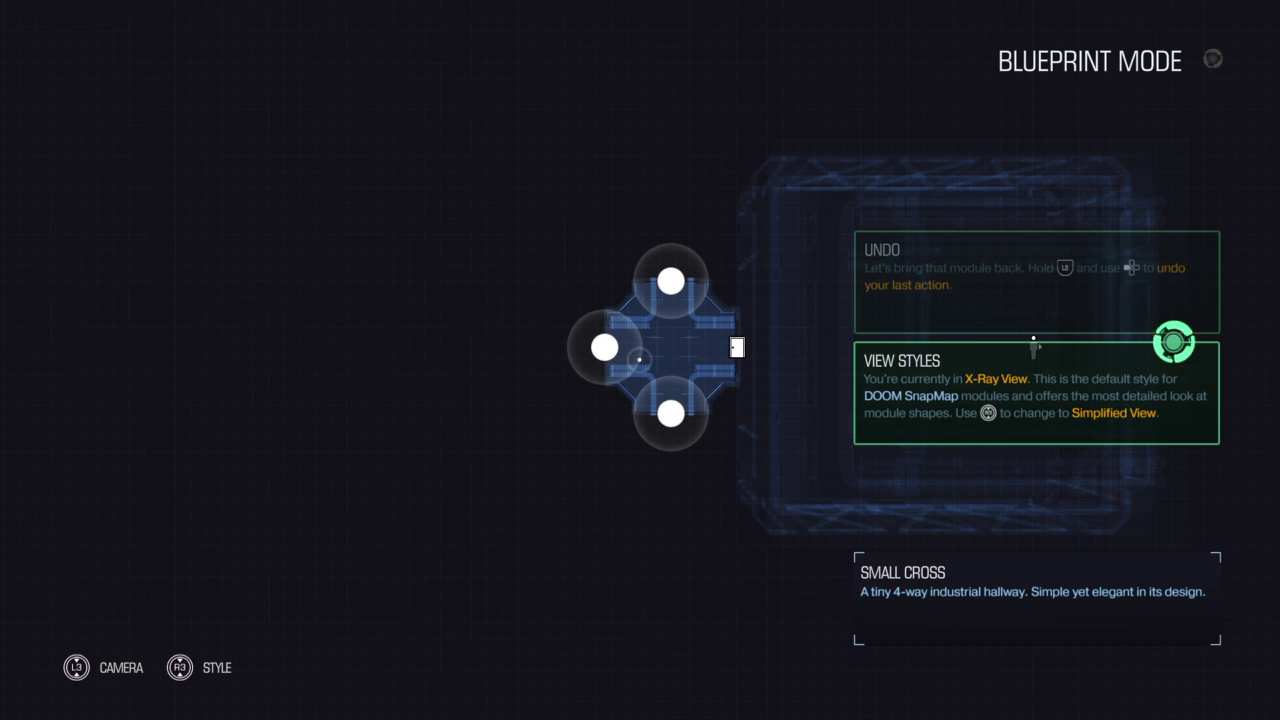
# Cycle through Simplified and Playfield views, focus Observation, and return to X-Ray view.
pyautogui.press('v')
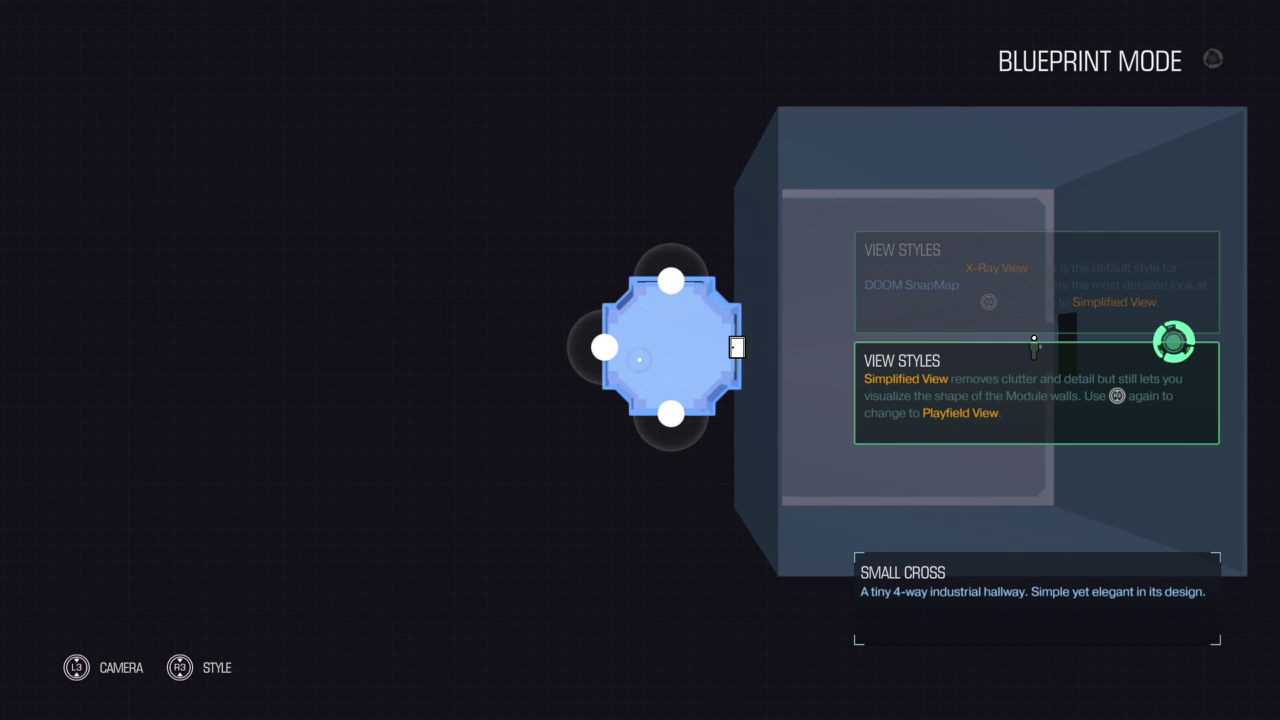
pyautogui.press('v')
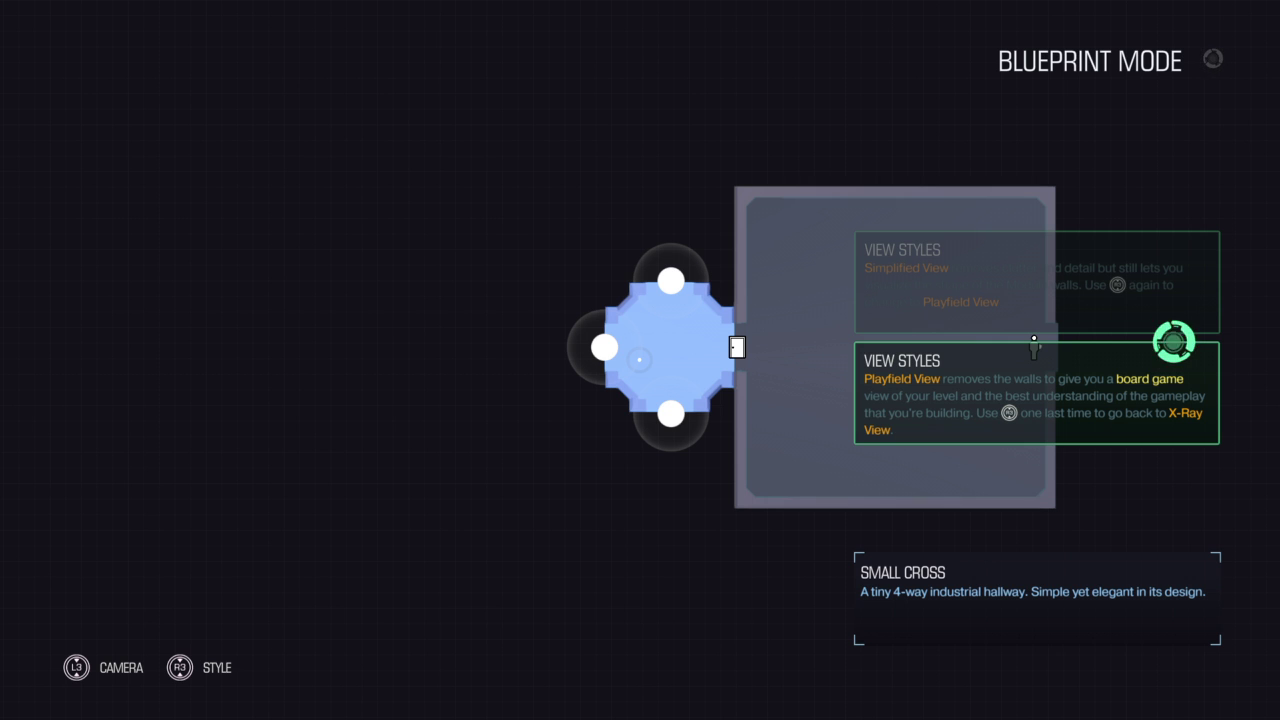
pyautogui.press('Right')
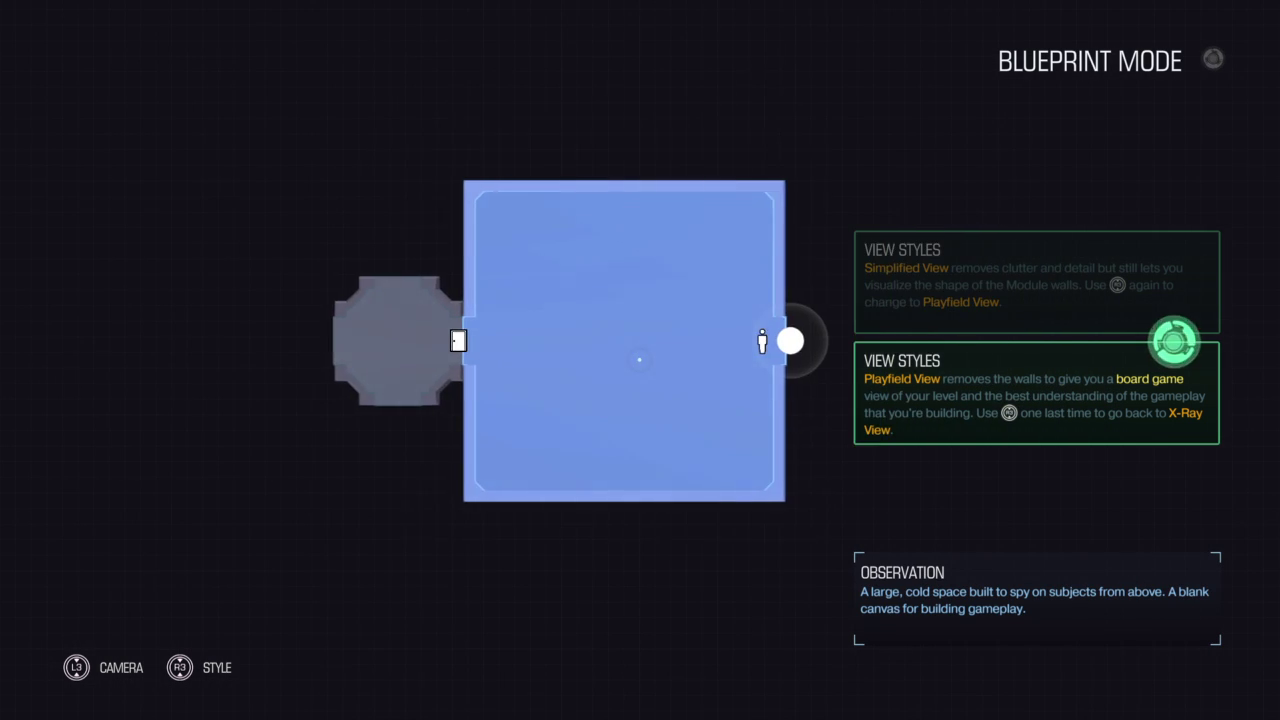
pyautogui.press('v')
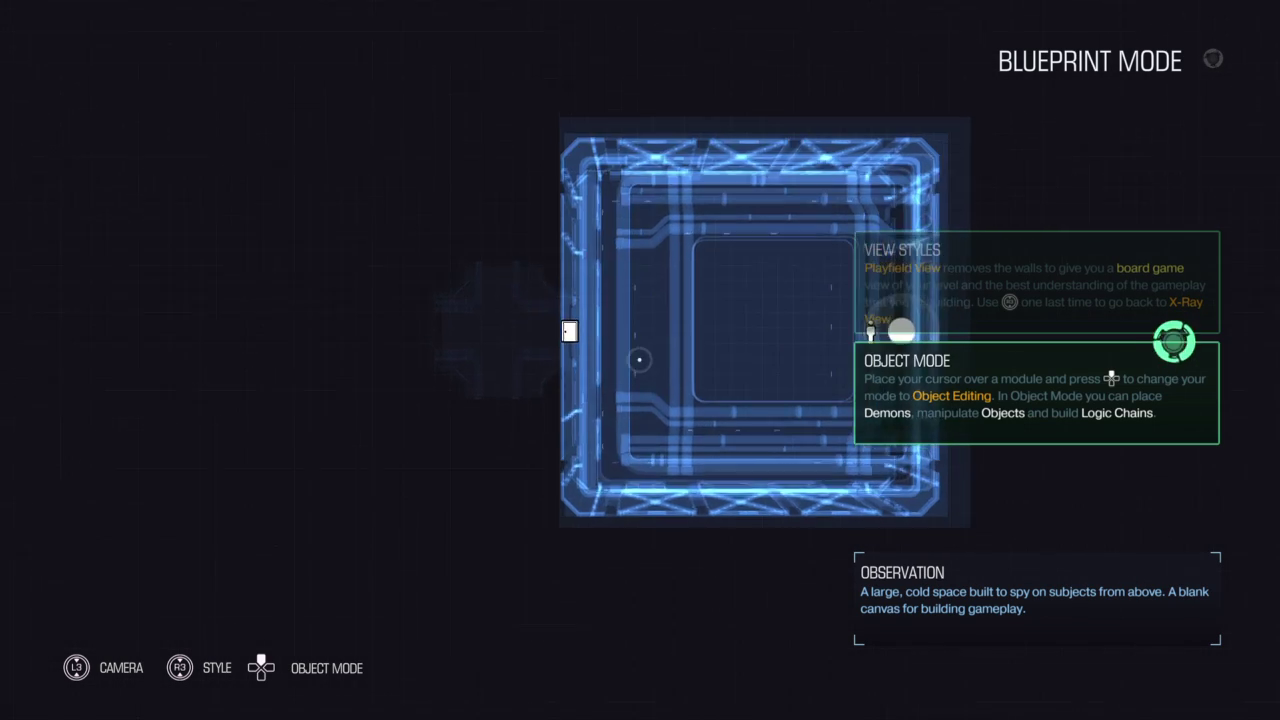
# Enter Object Mode, walk through the doorway into the large hall, and bring up the Object Grid.
pyautogui.press('Up')
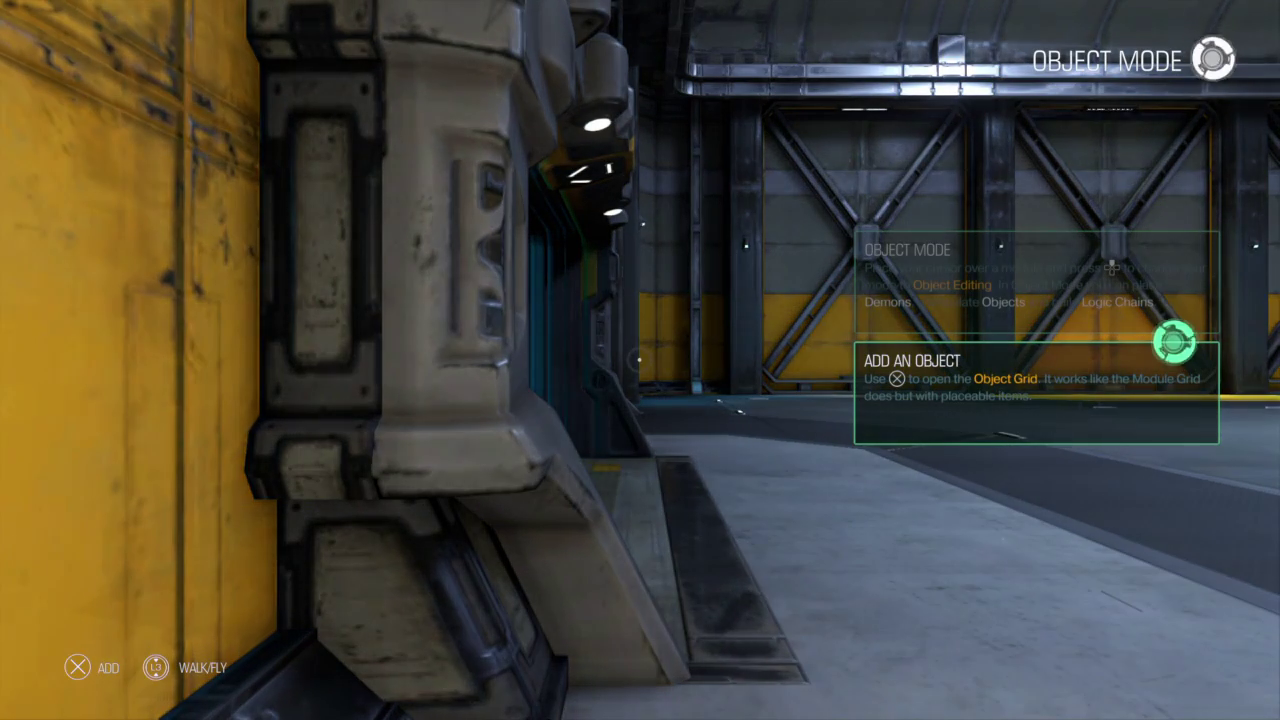
pyautogui.press('Left')
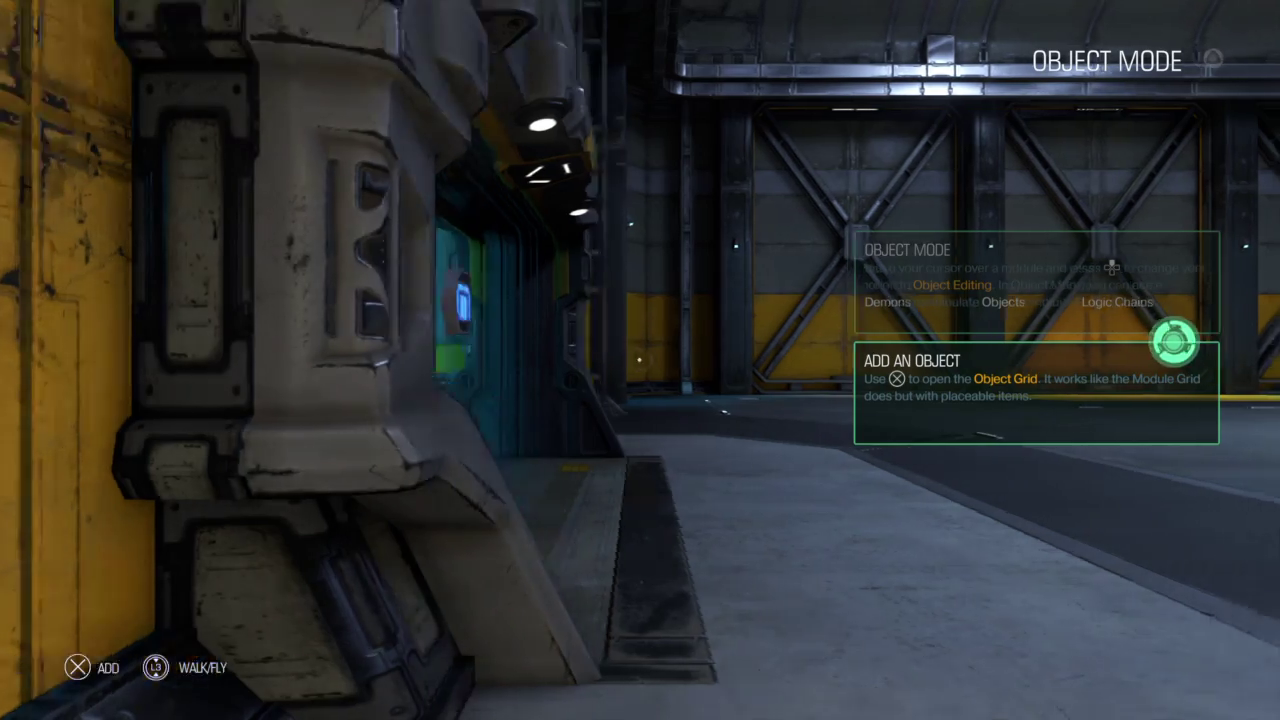
pyautogui.press('Left')
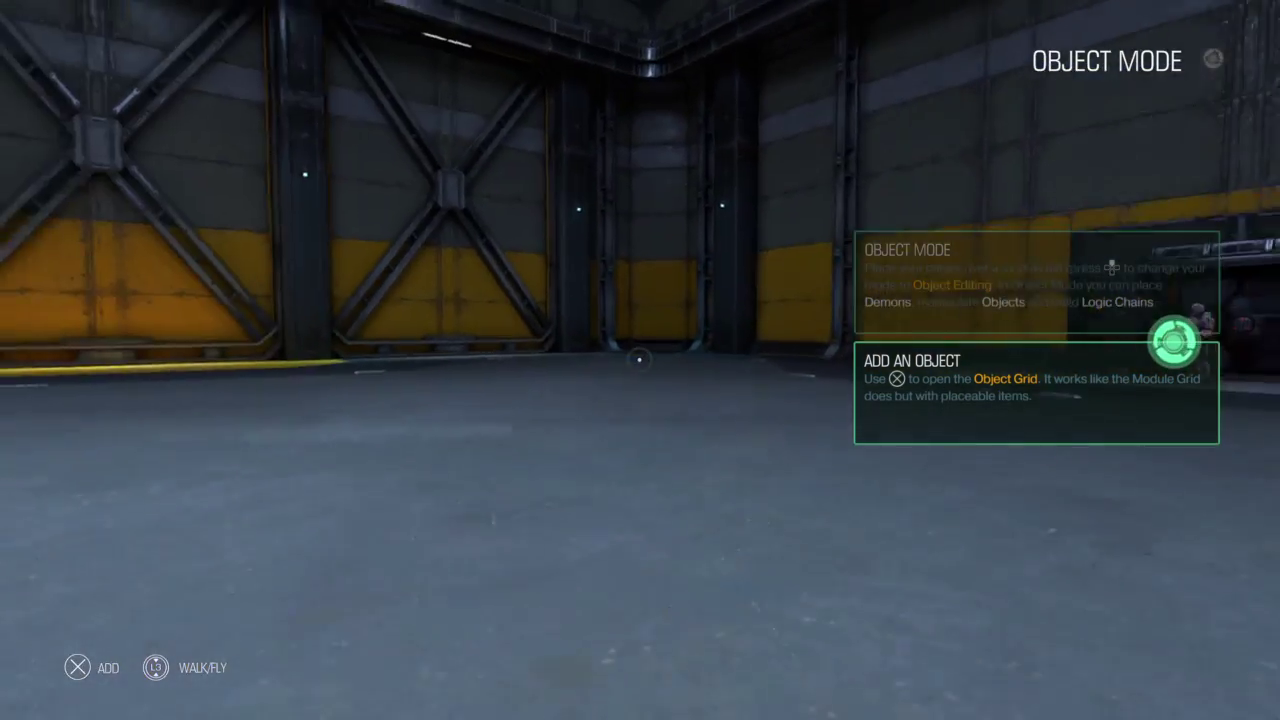
pyautogui.press('Up')
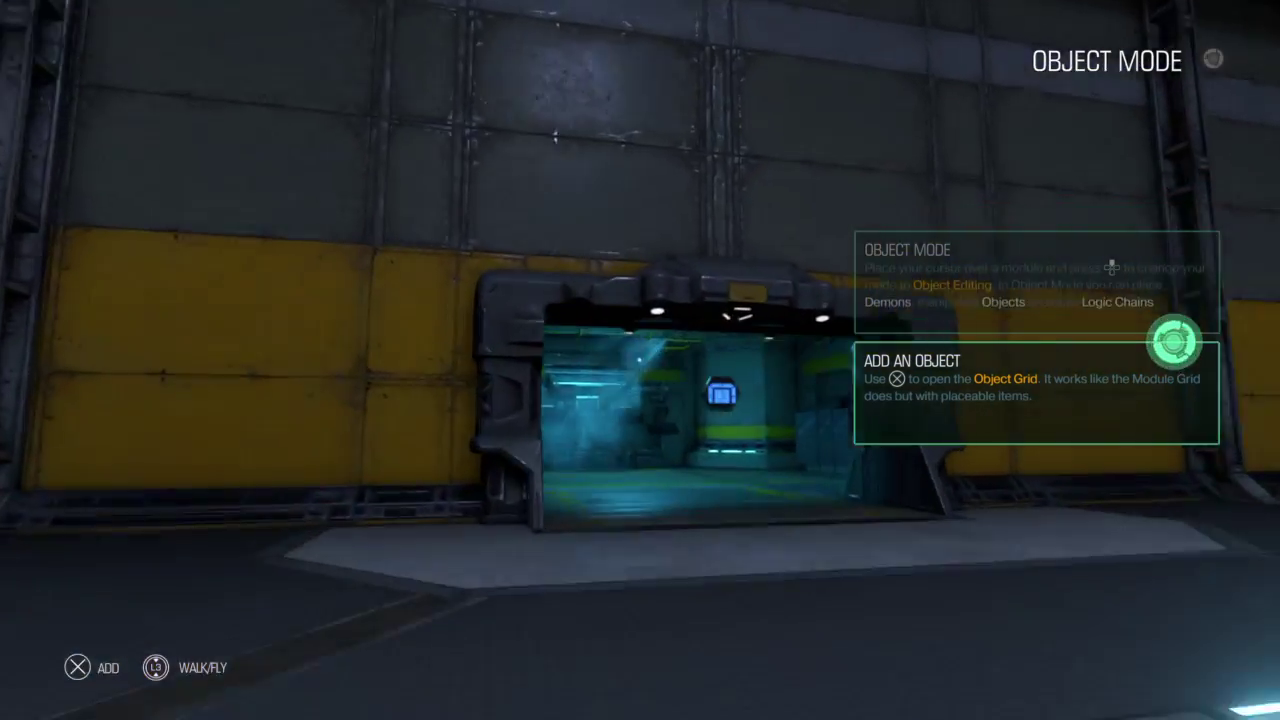
pyautogui.press('Up')
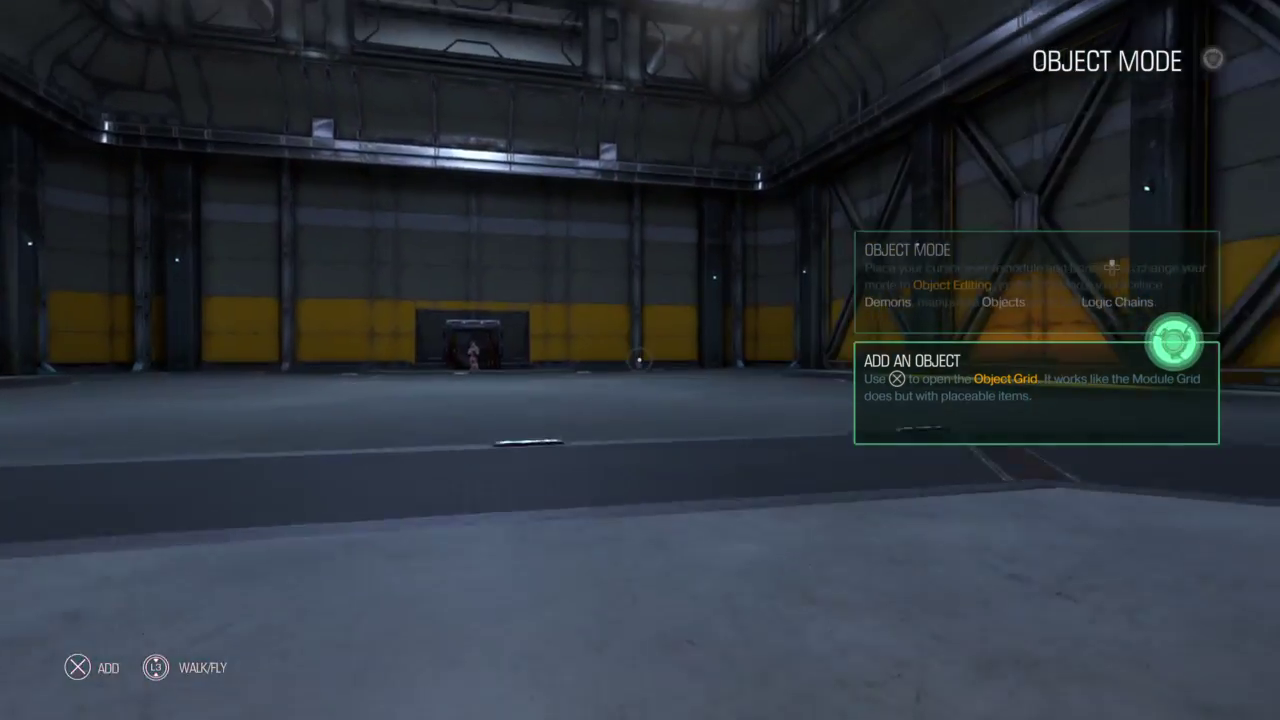
pyautogui.press('Left')
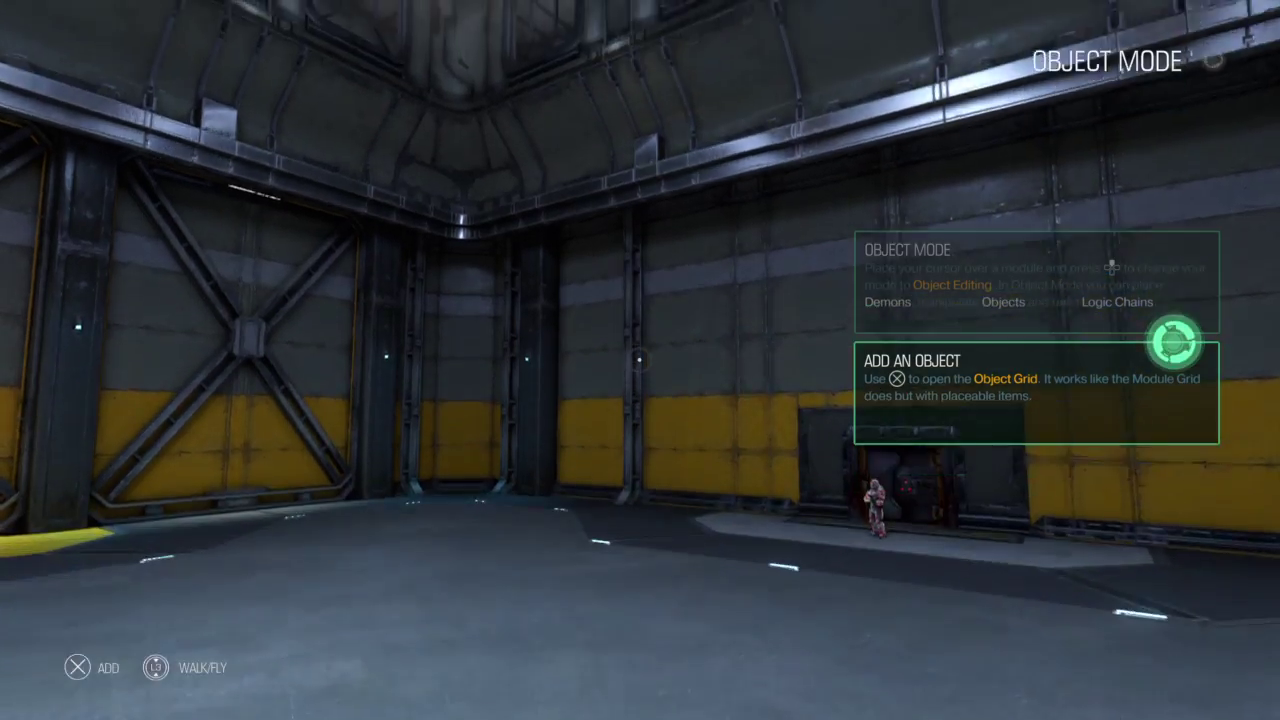
pyautogui.press('Down')
pyautogui.press('Return')
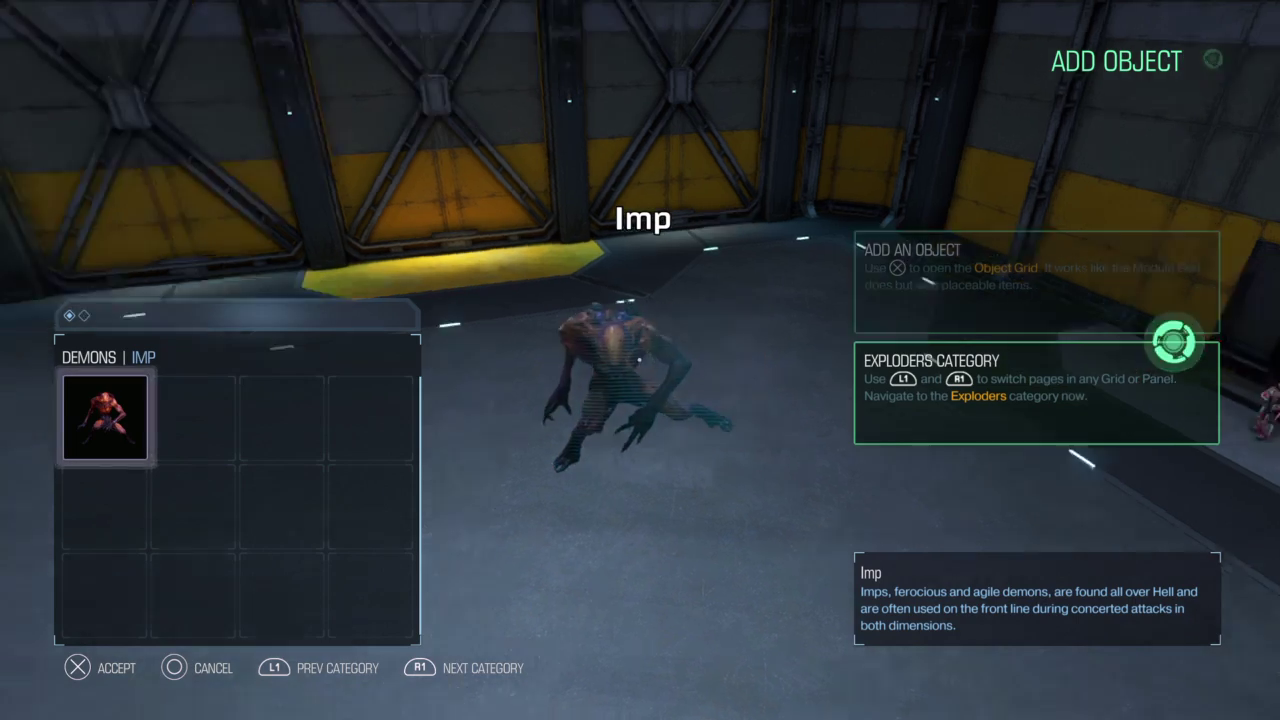
# Switch the Object Grid to the Exploders category and take the Classic Barrel.
pyautogui.press('Right')
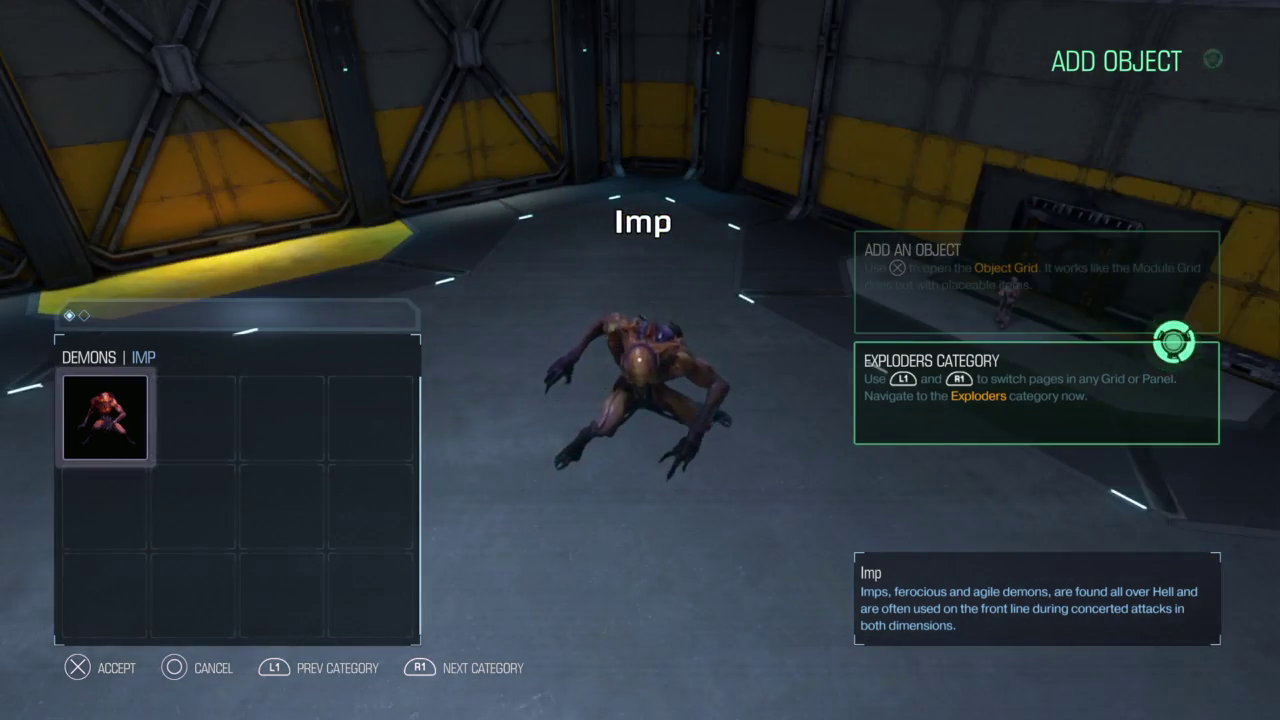
pyautogui.press('Left')
pyautogui.press('Right')
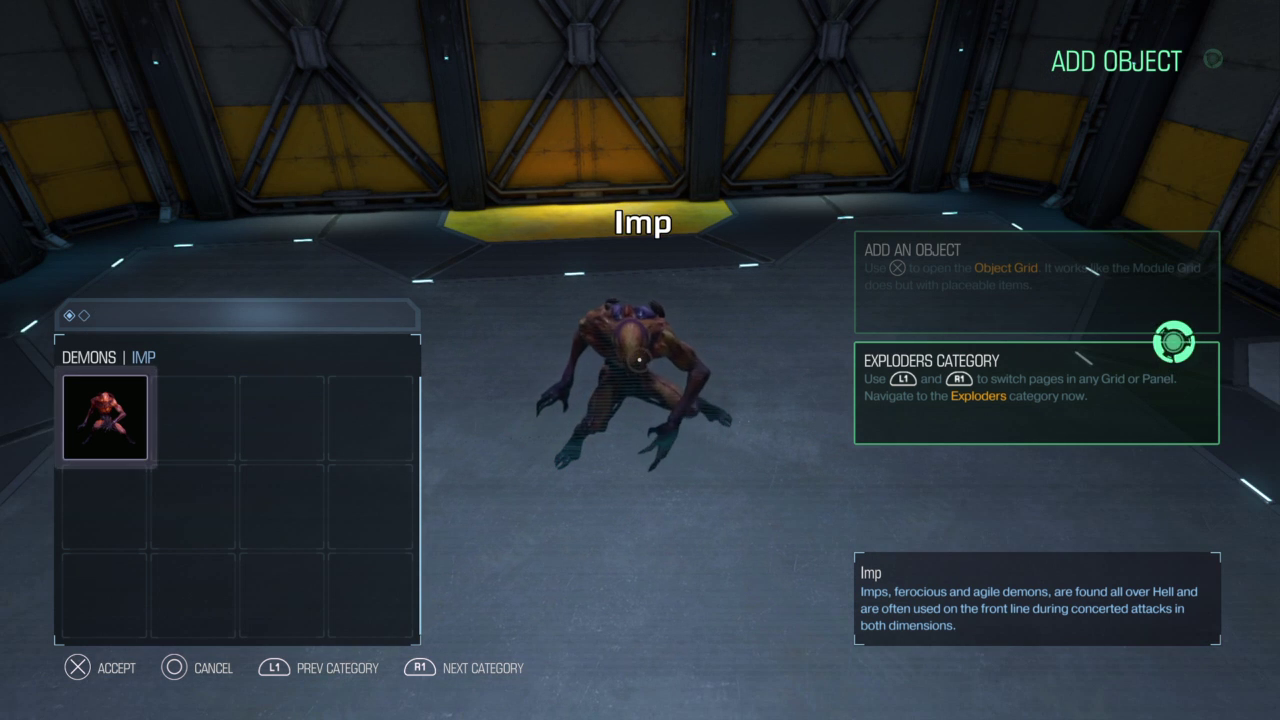
pyautogui.press('e')
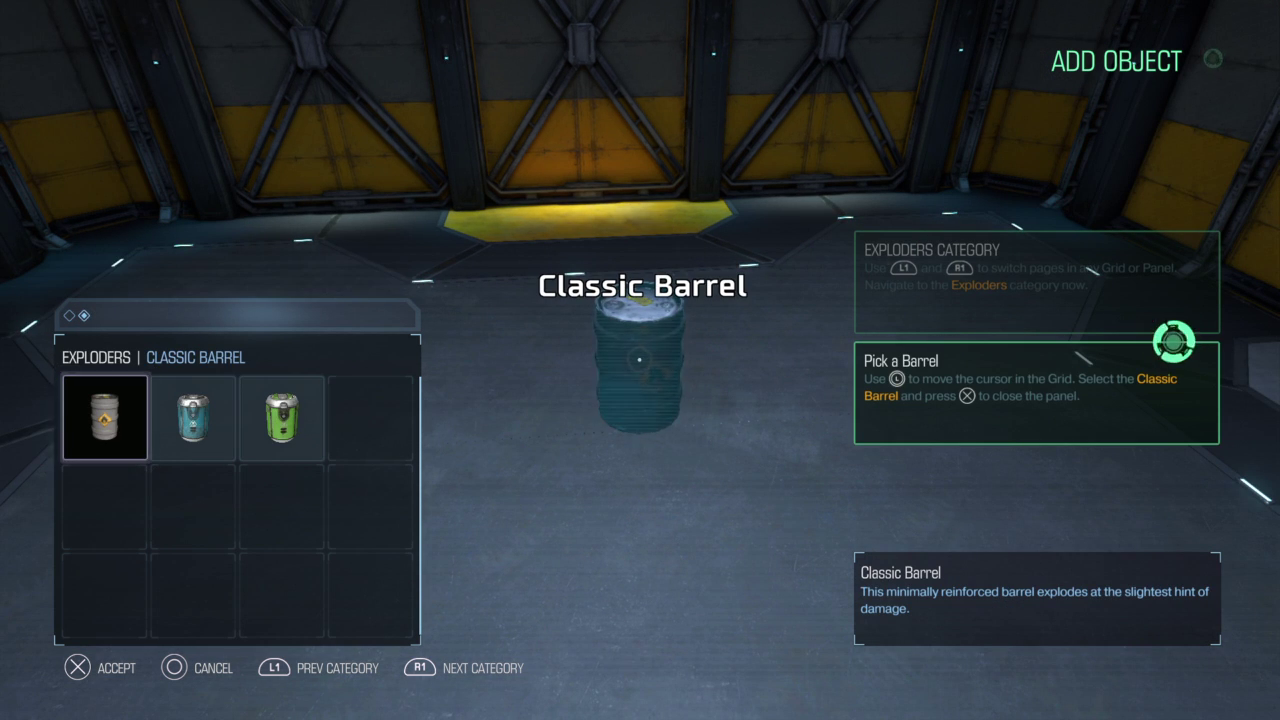
pyautogui.press('q')
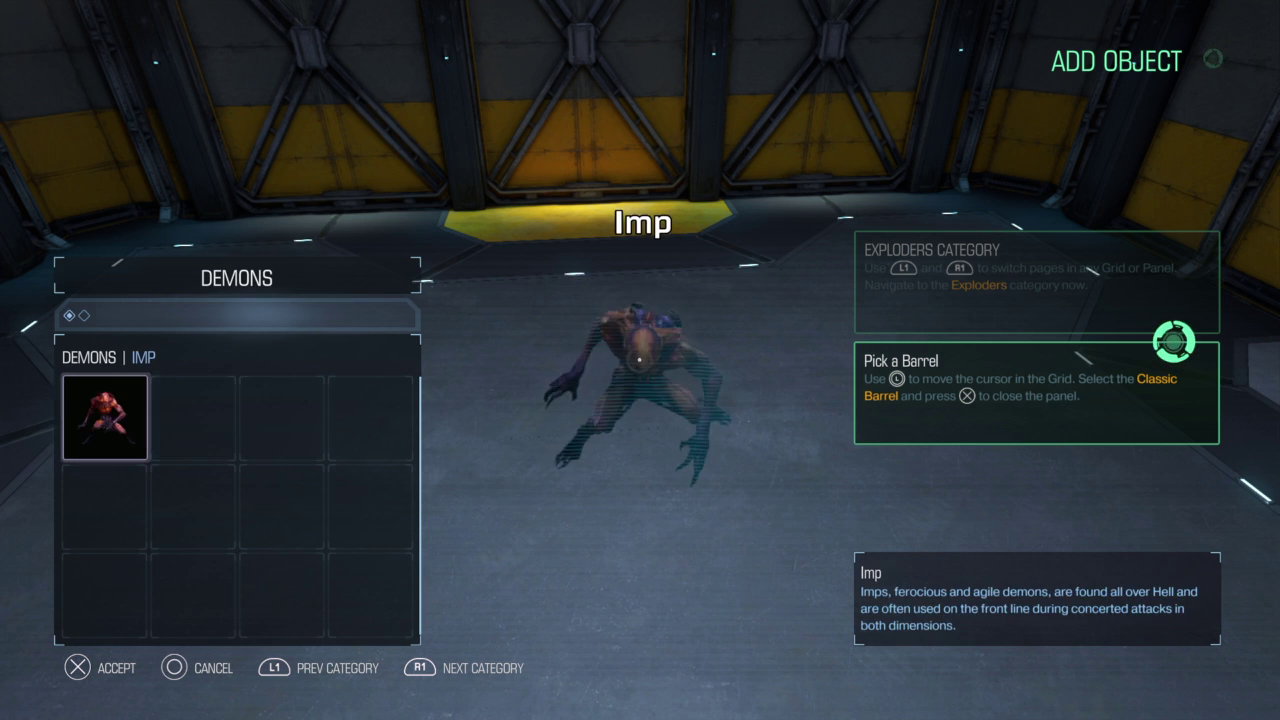
pyautogui.press('e')
pyautogui.press('q')
pyautogui.press('e')
pyautogui.press('Return')
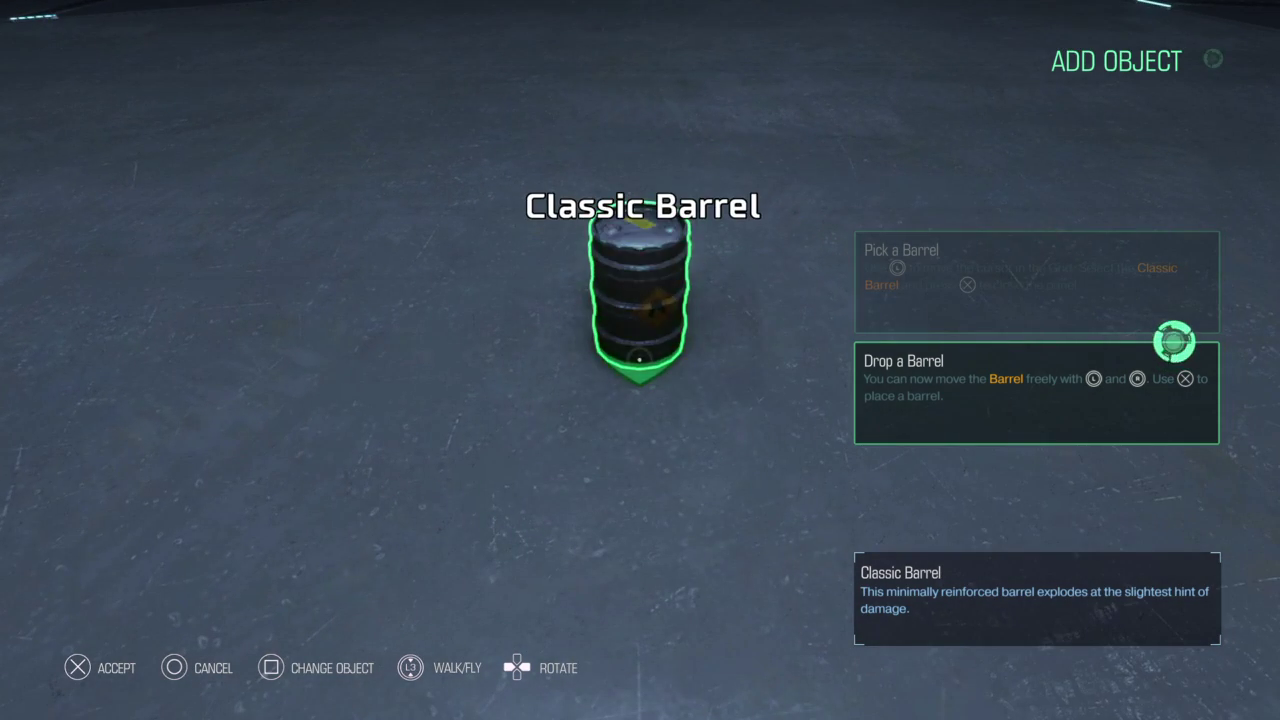
# Place a Classic Barrel on the hall floor and stop placing barrels.
pyautogui.press('Return')
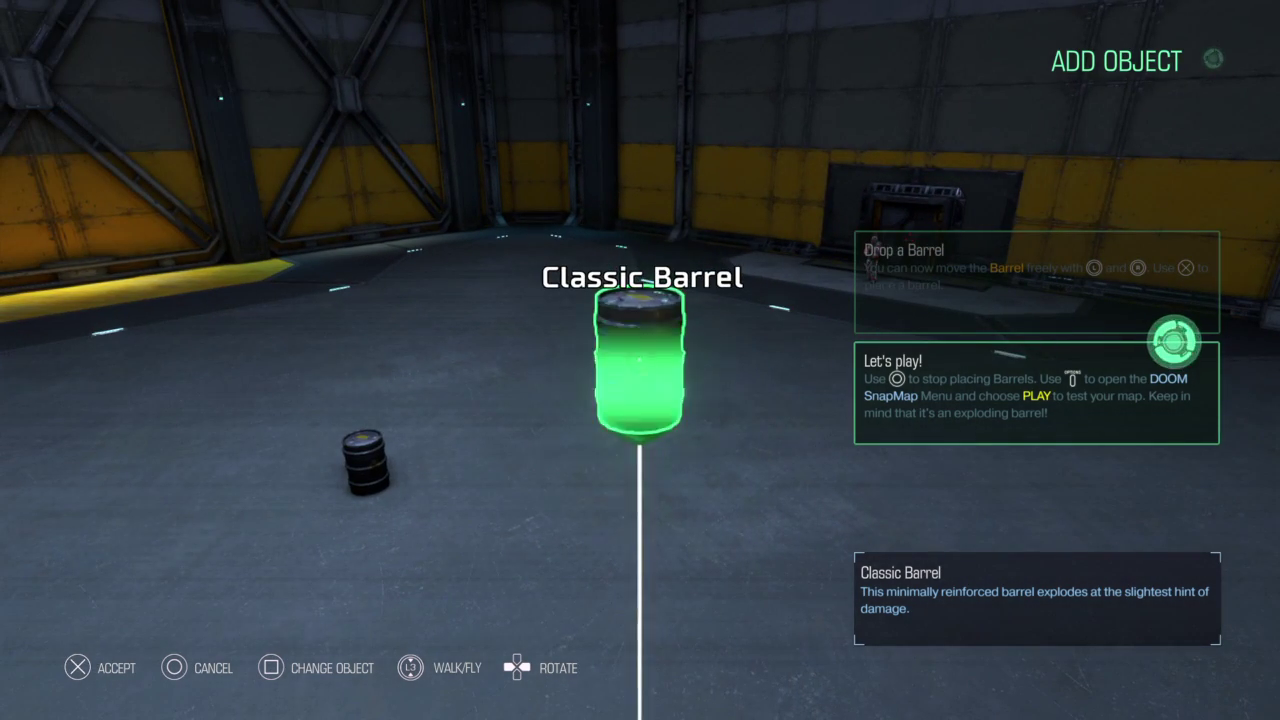
pyautogui.press('Escape')
pyautogui.press('Escape')
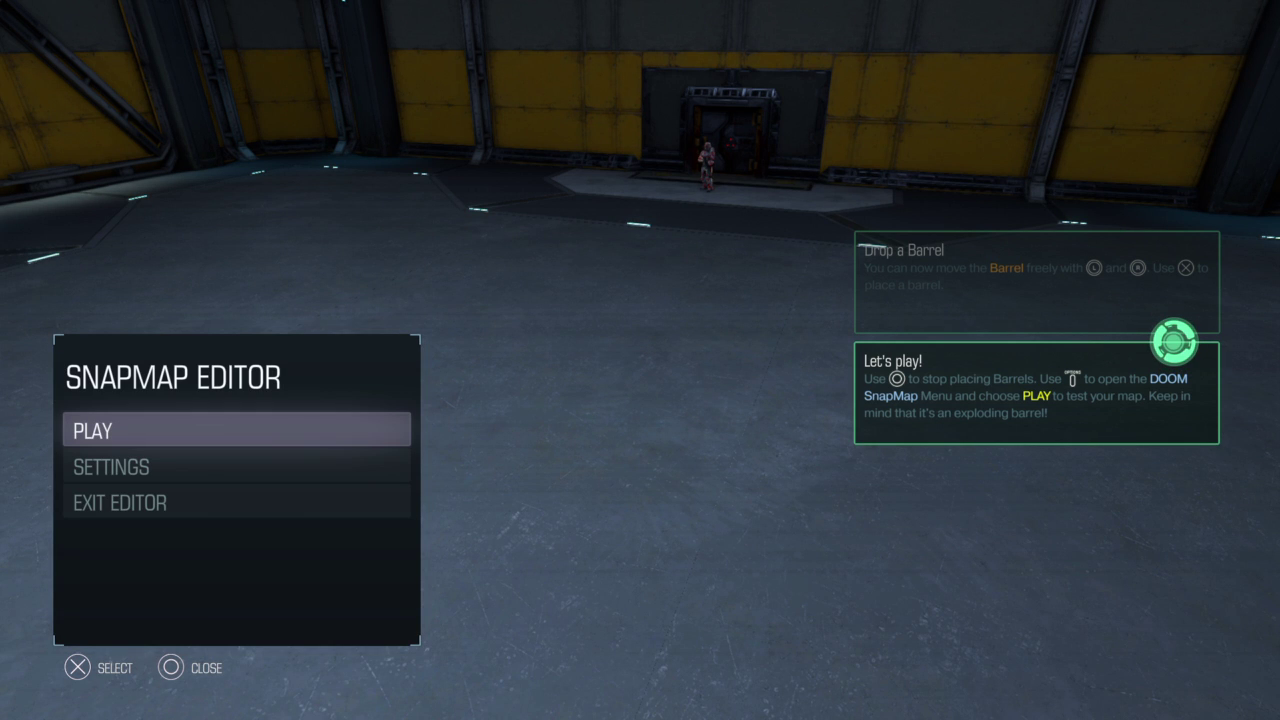
# Choose PLAY in the SnapMap Editor menu to launch a test match.
pyautogui.press('Return')
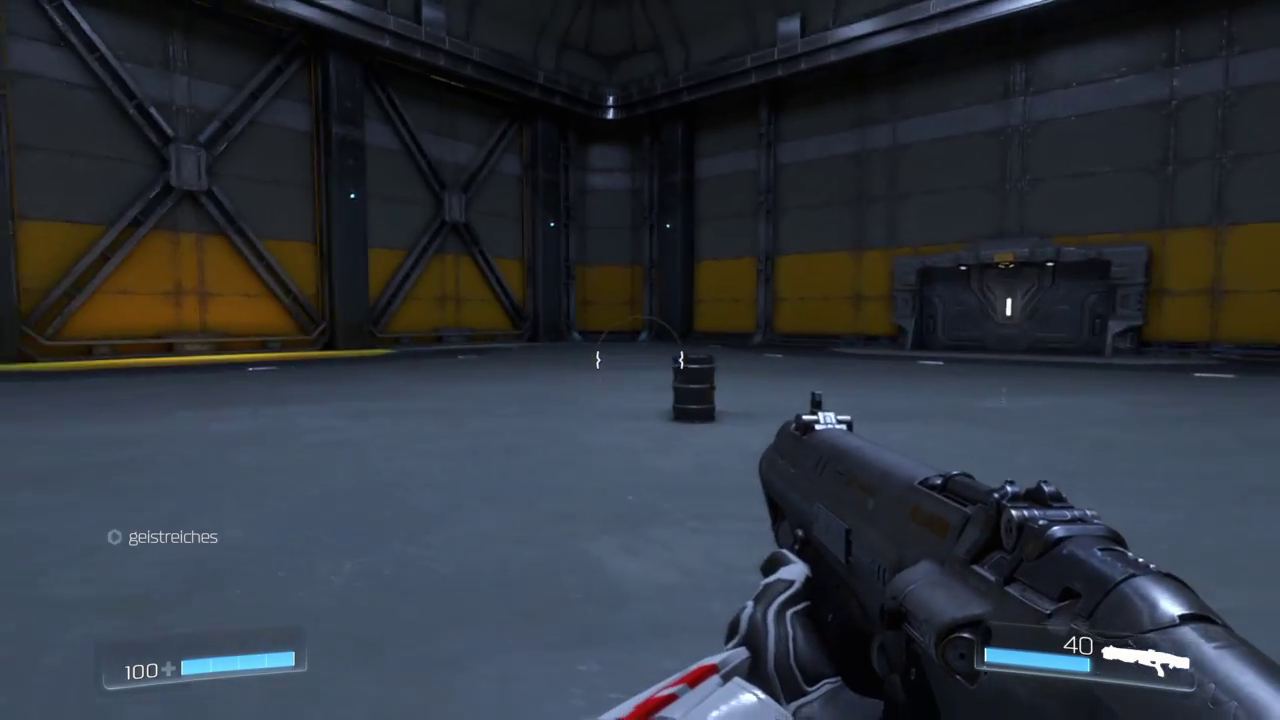
# Shoot the barrel, walk through the doors into the teal room and hall, then pause.
pyautogui.click(640, 360)
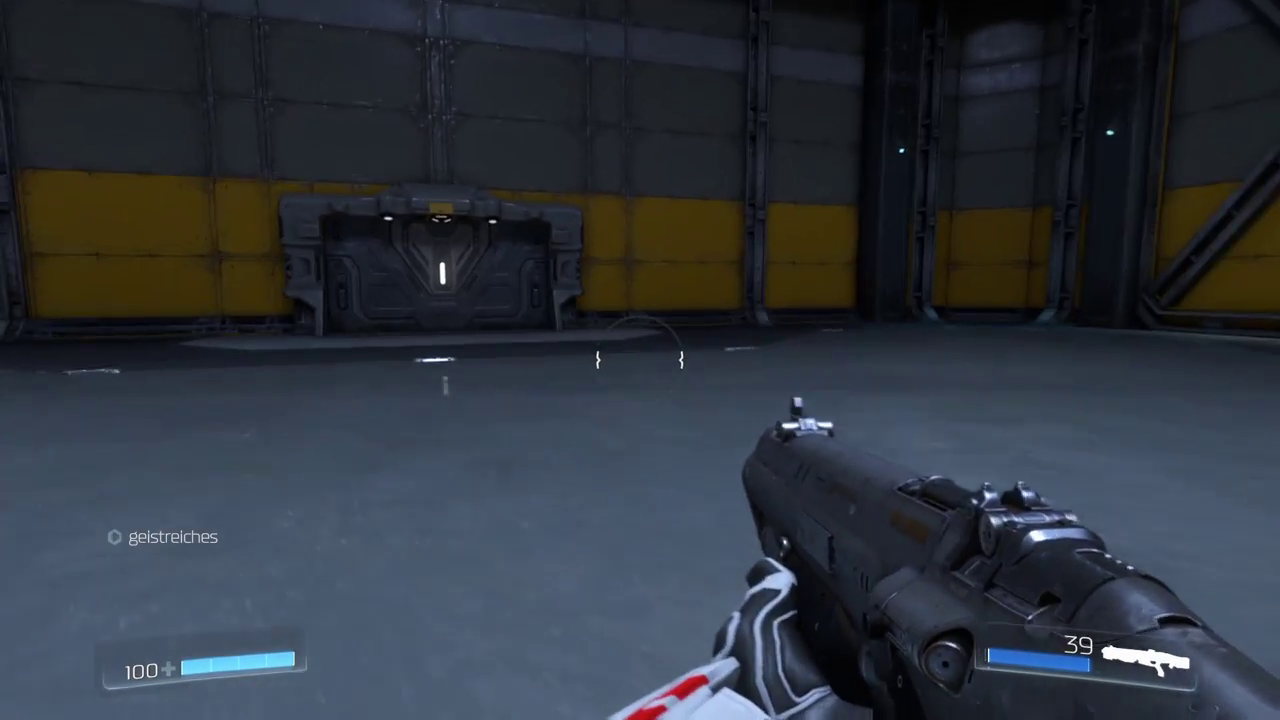
pyautogui.press('w')
pyautogui.press('w')
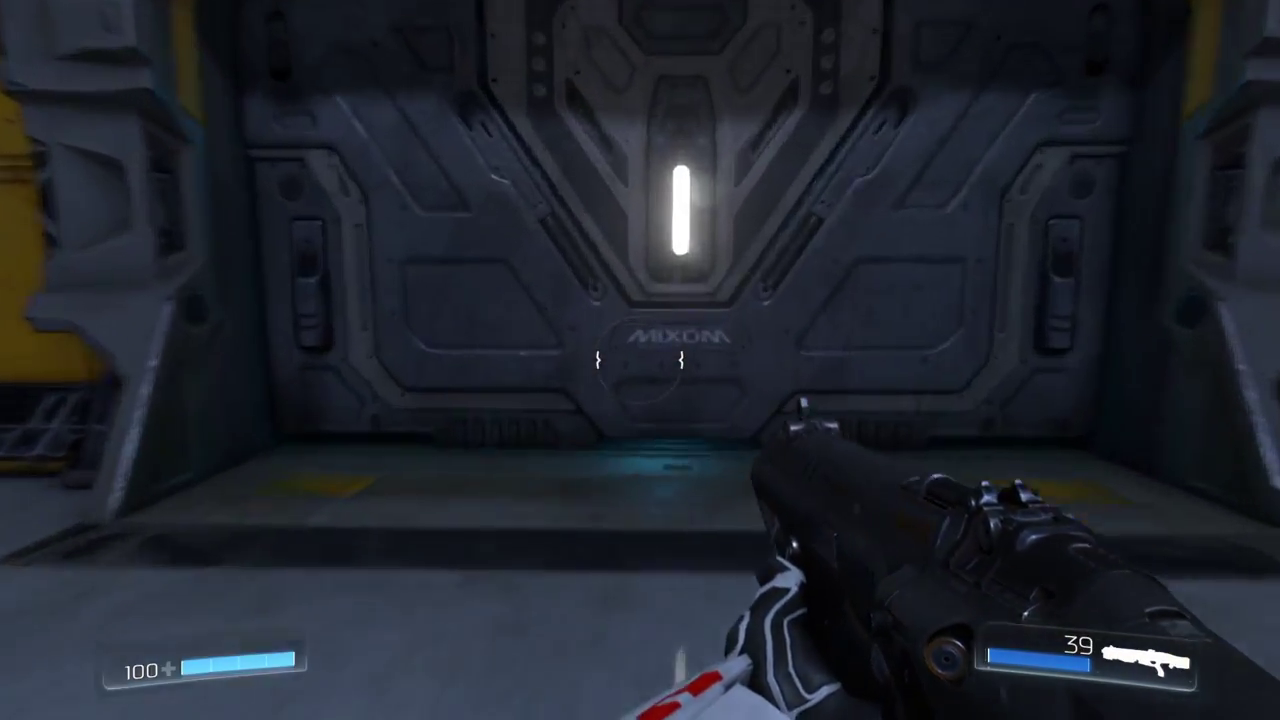
pyautogui.press('w')
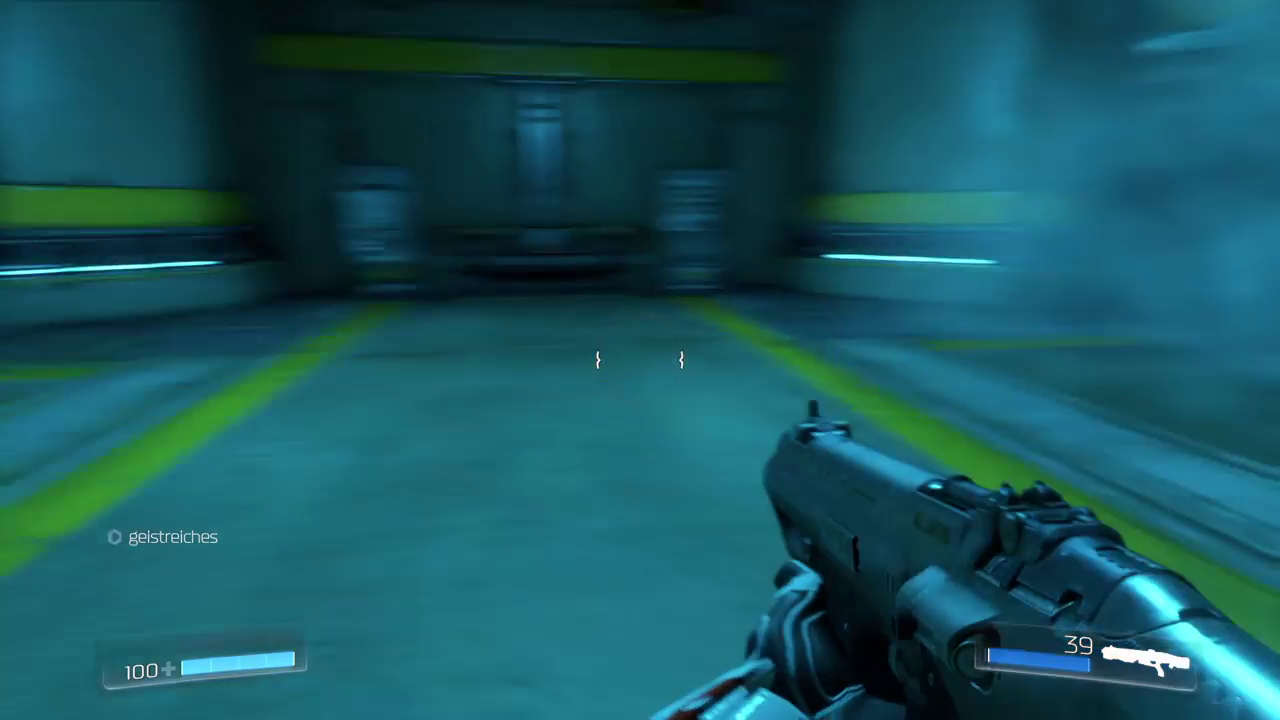
pyautogui.press('w')
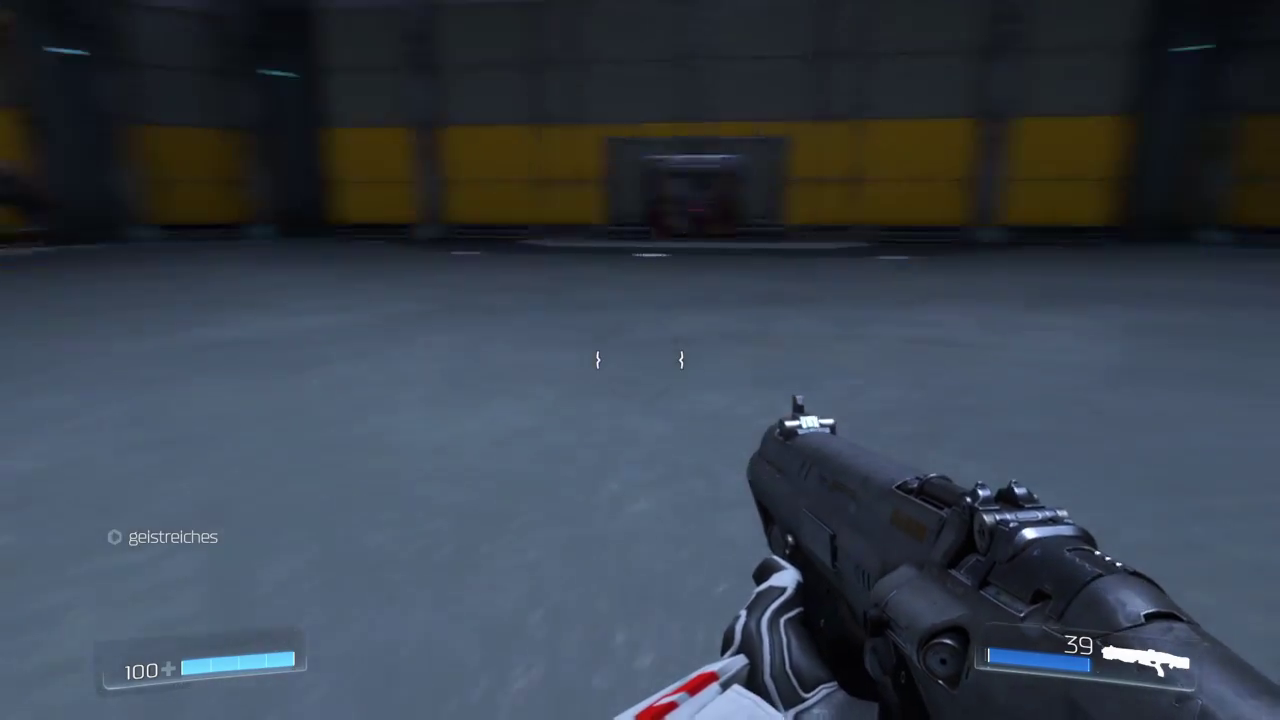
pyautogui.press('w')
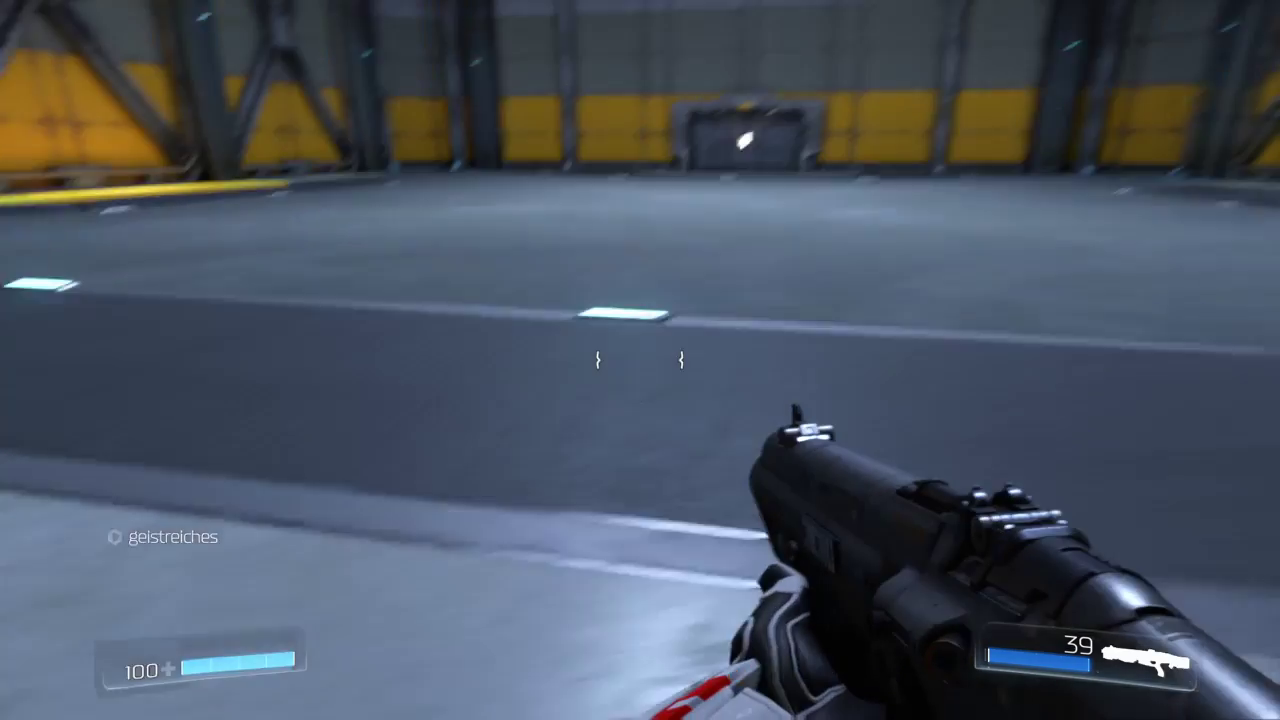
pyautogui.press('Escape')
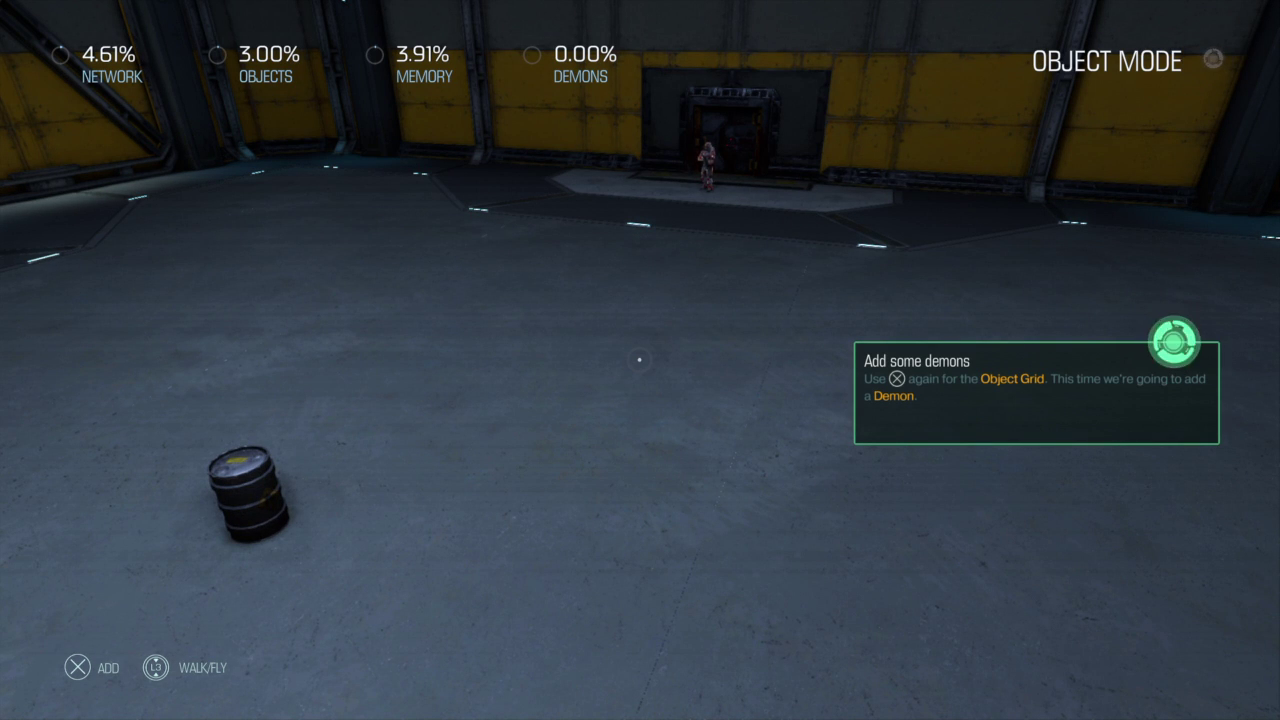
# Open the Object Grid and switch it to the Demons category showing the Imp.
pyautogui.press('Return')
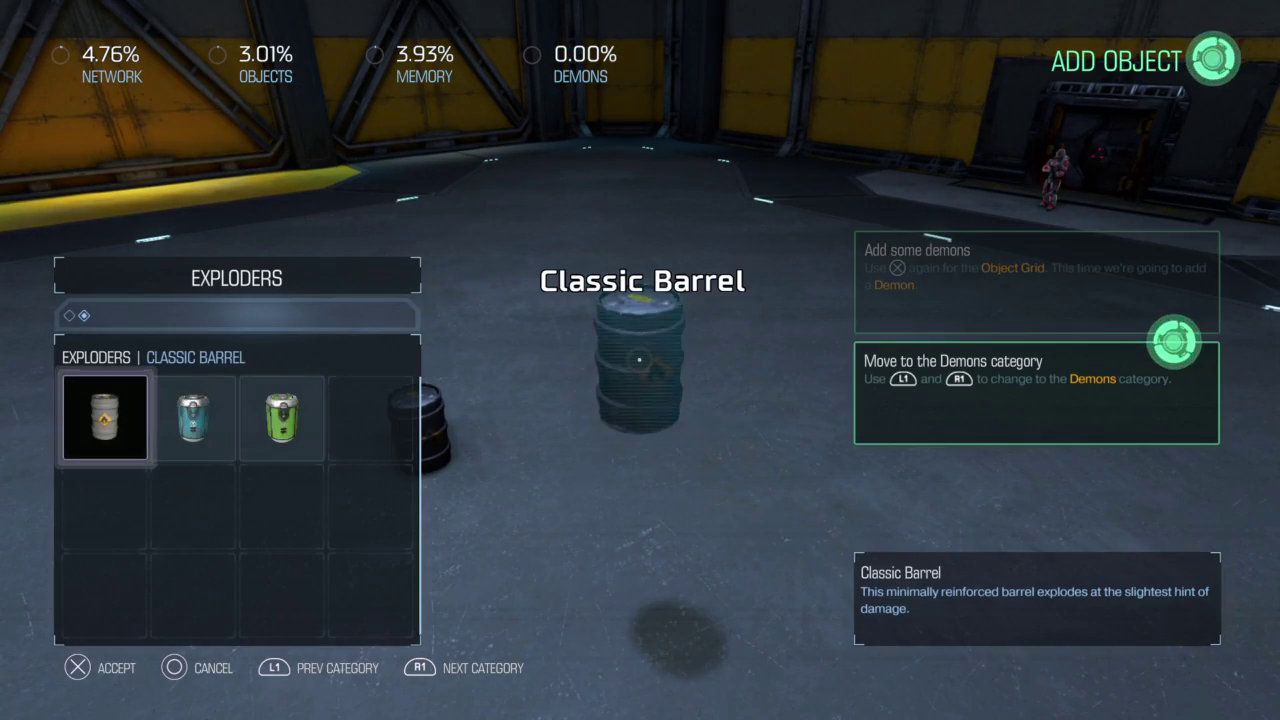
pyautogui.press('q')
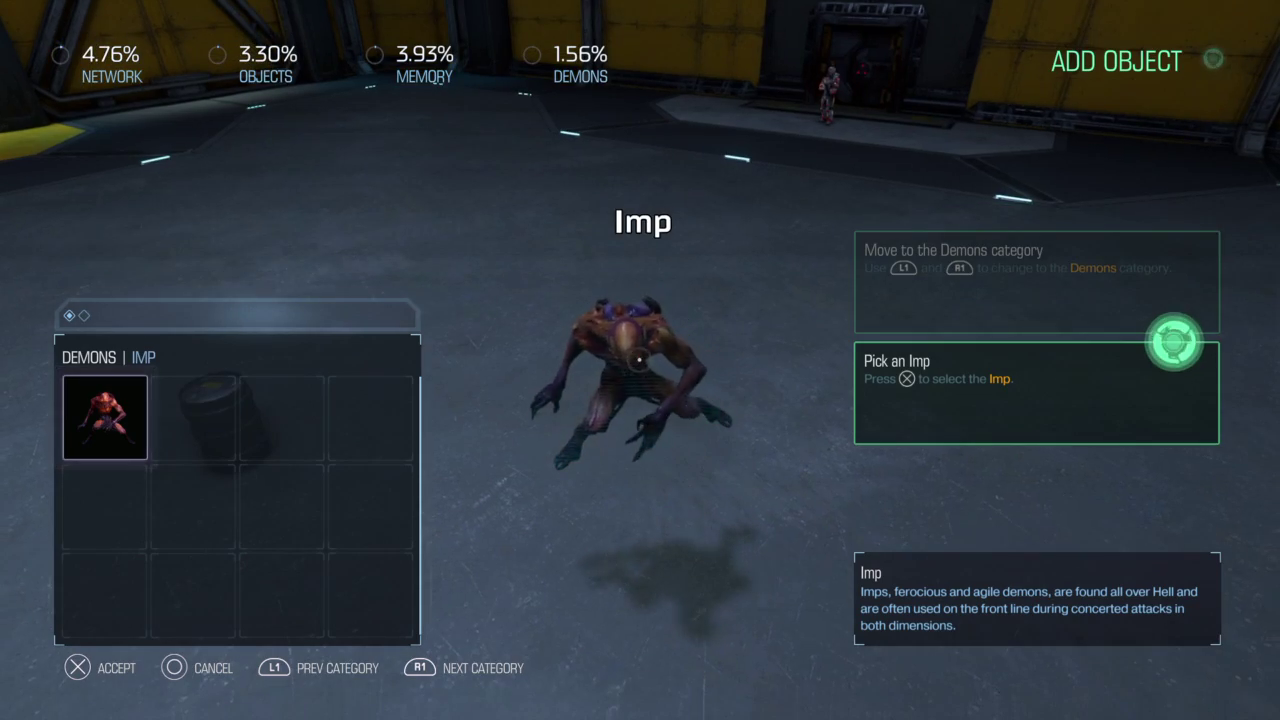
# Place two Imps on the hall floor near the barrel, then bring up the editor menu.
pyautogui.press('Return')
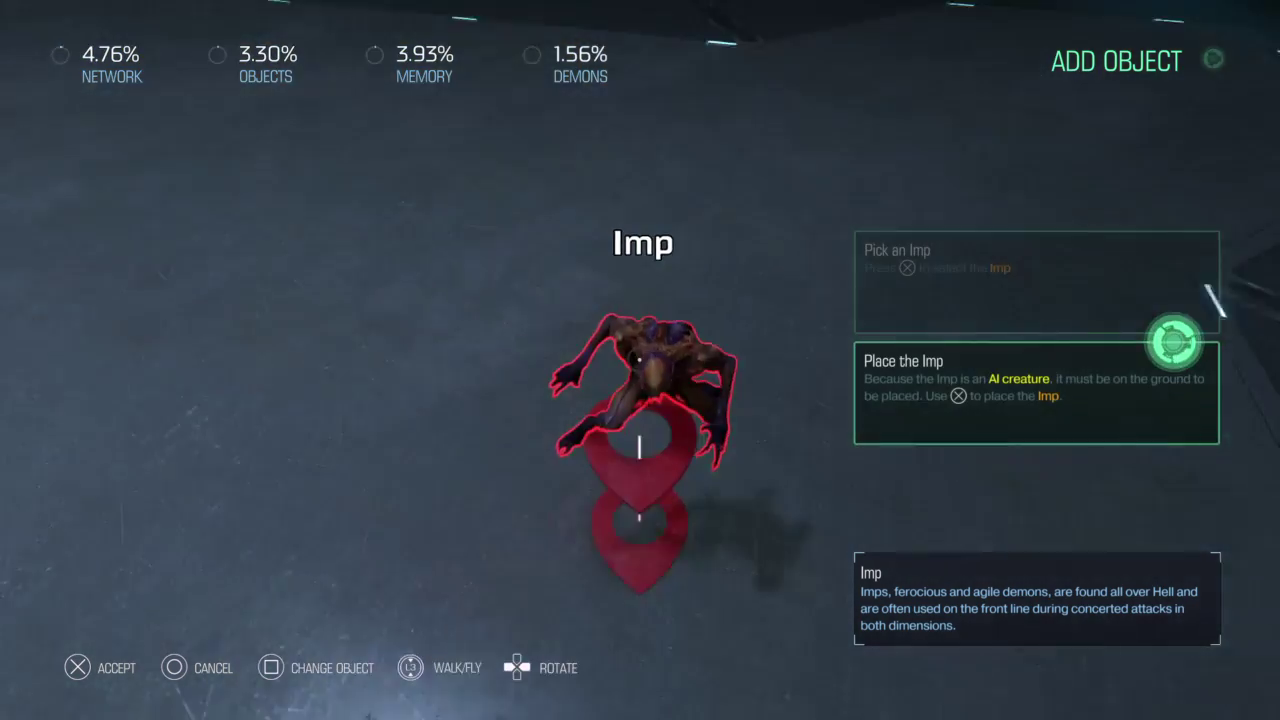
pyautogui.press('Return')
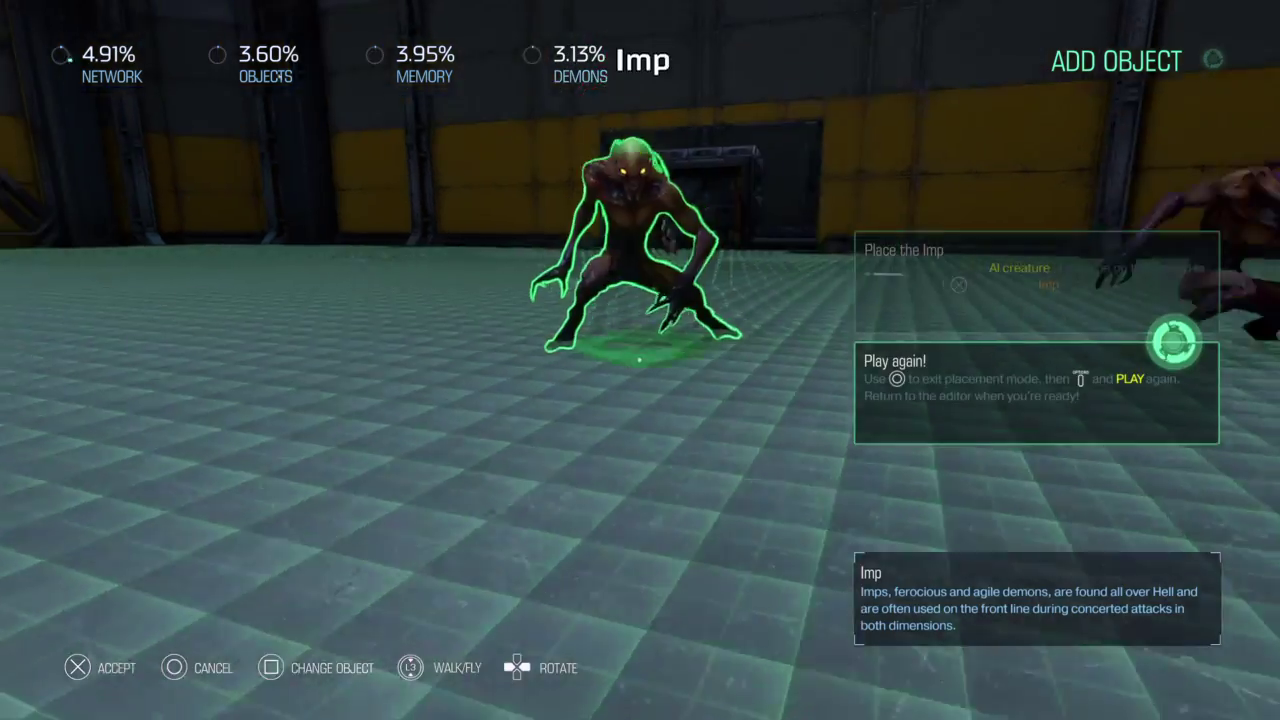
pyautogui.press('Return')
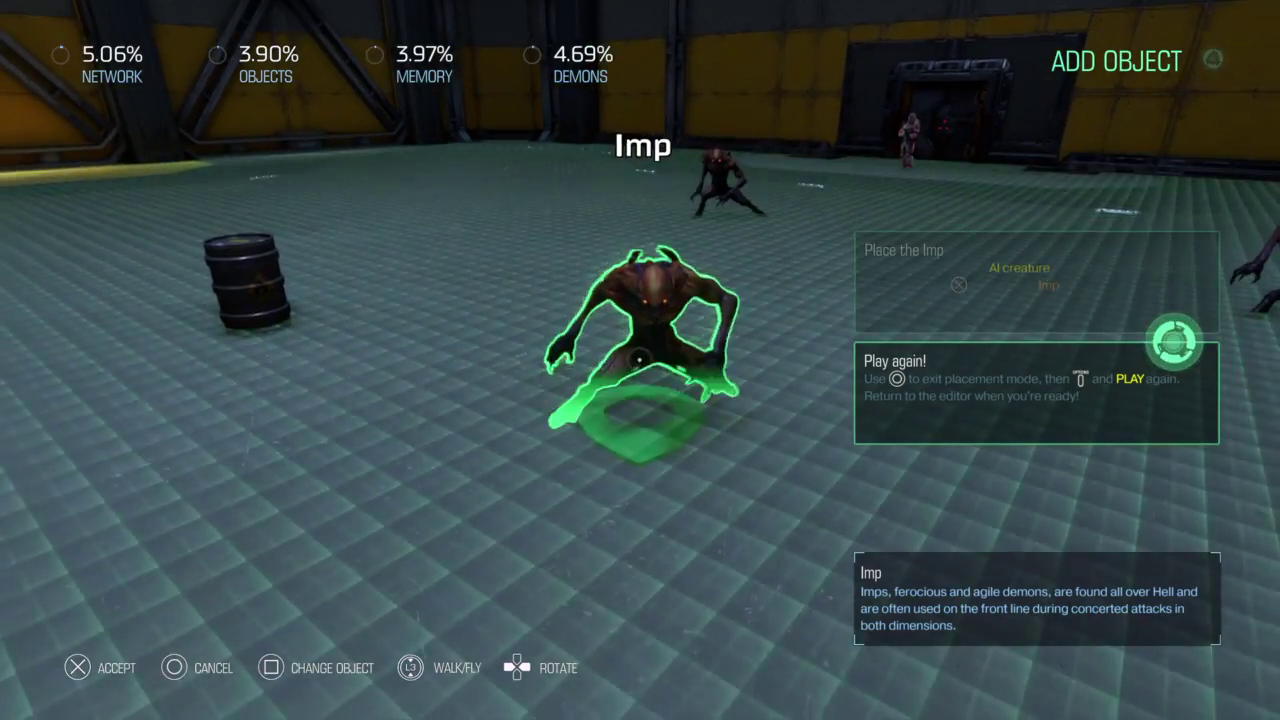
pyautogui.press('Escape')
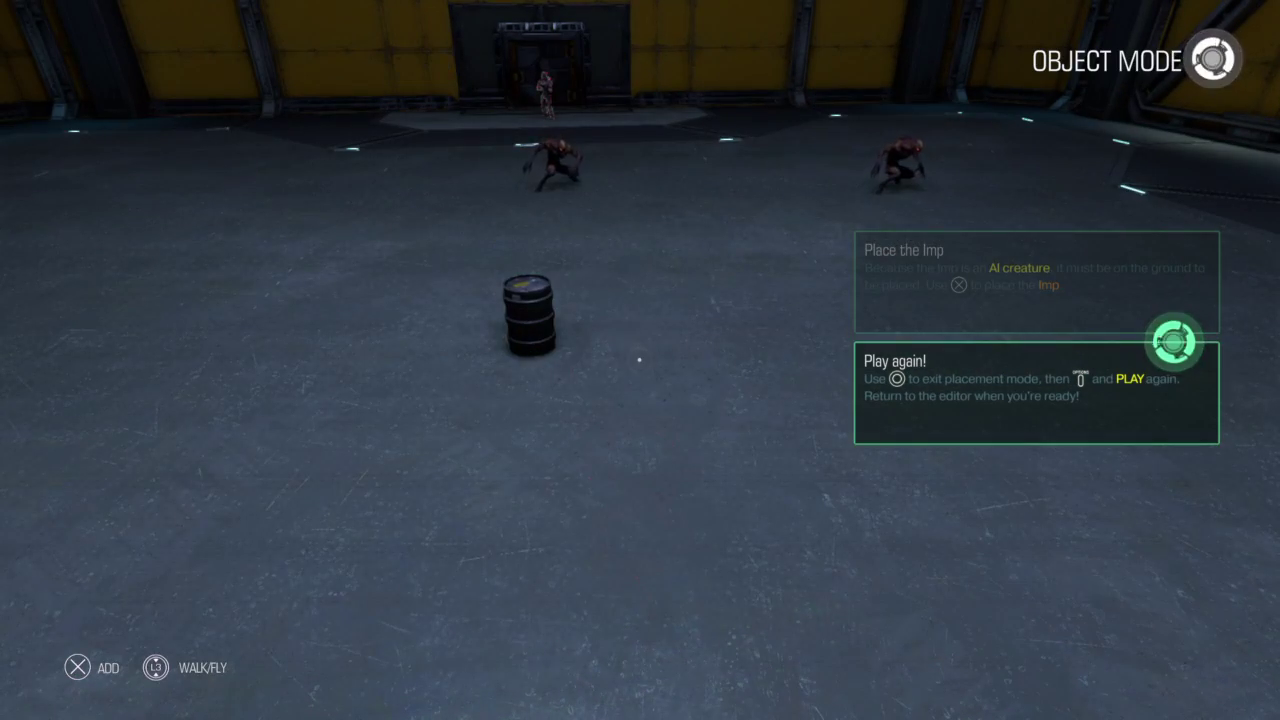
pyautogui.press('Escape')
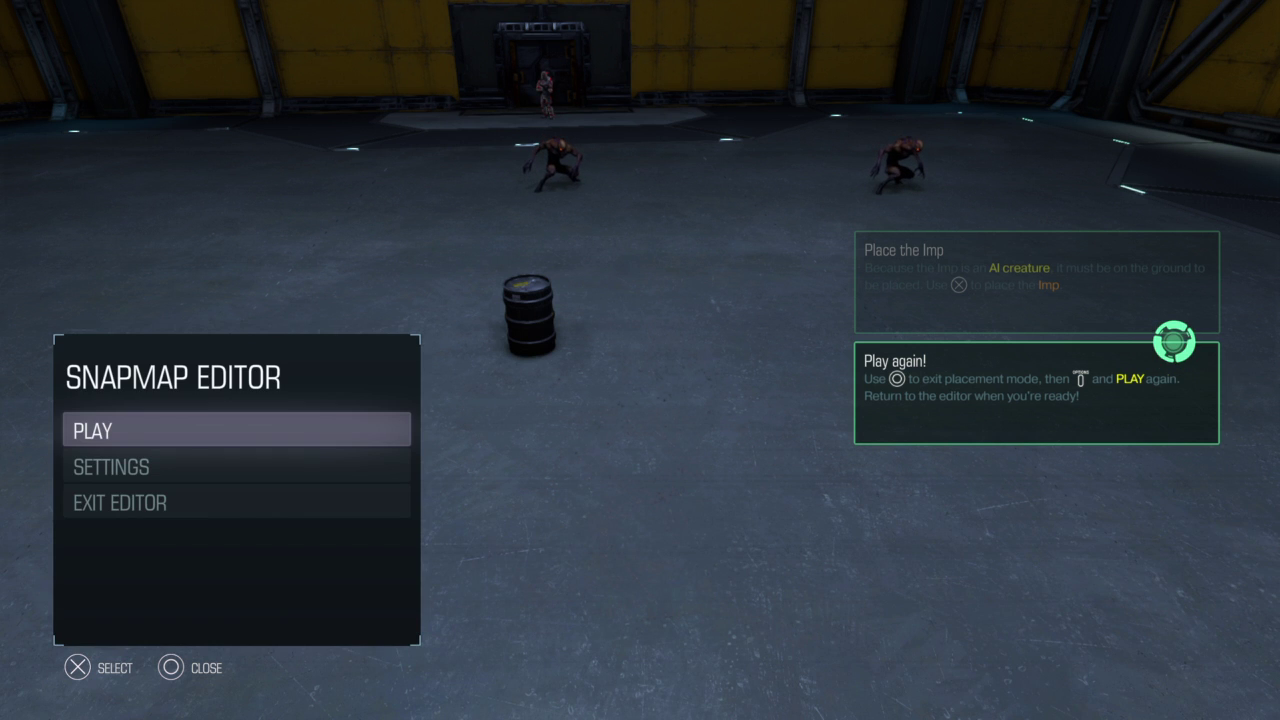
# Launch a test match via PLAY in the SnapMap Editor menu.
pyautogui.press('Return')
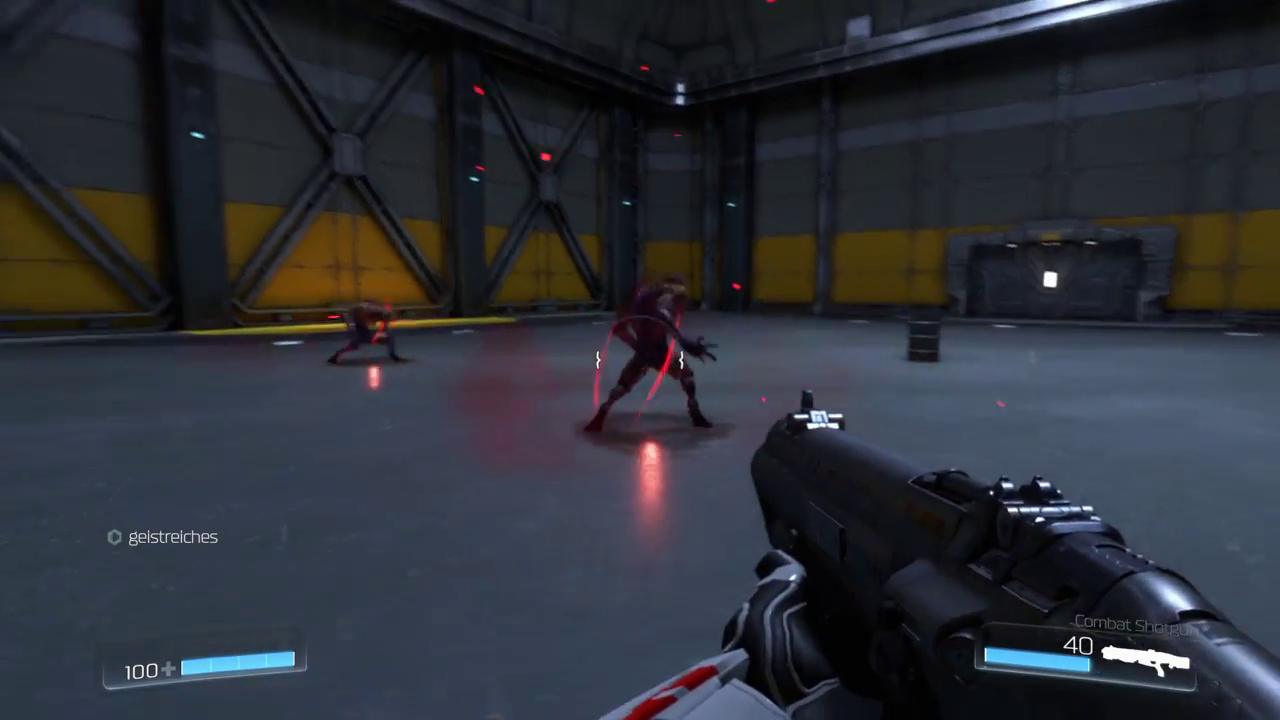
# Shoot both Imps with the shotgun and glory-kill the staggered one.
pyautogui.click(640, 360)
pyautogui.click(640, 360)
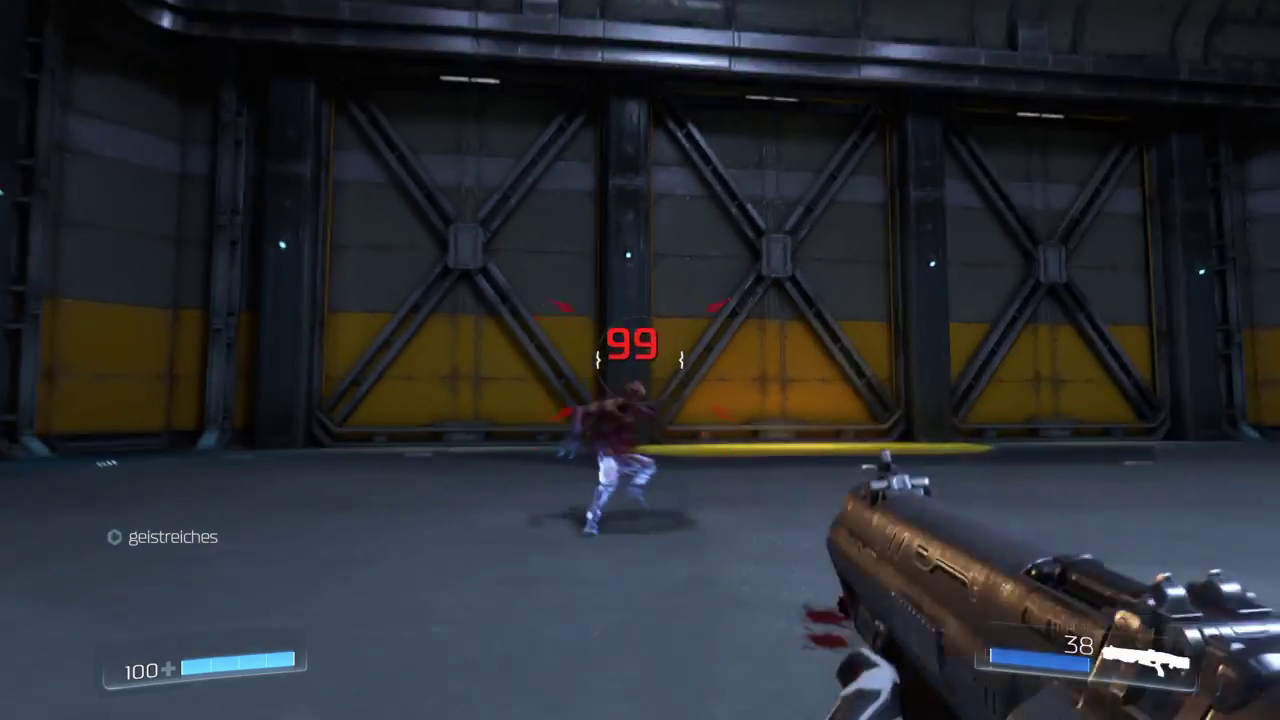
pyautogui.press('f')
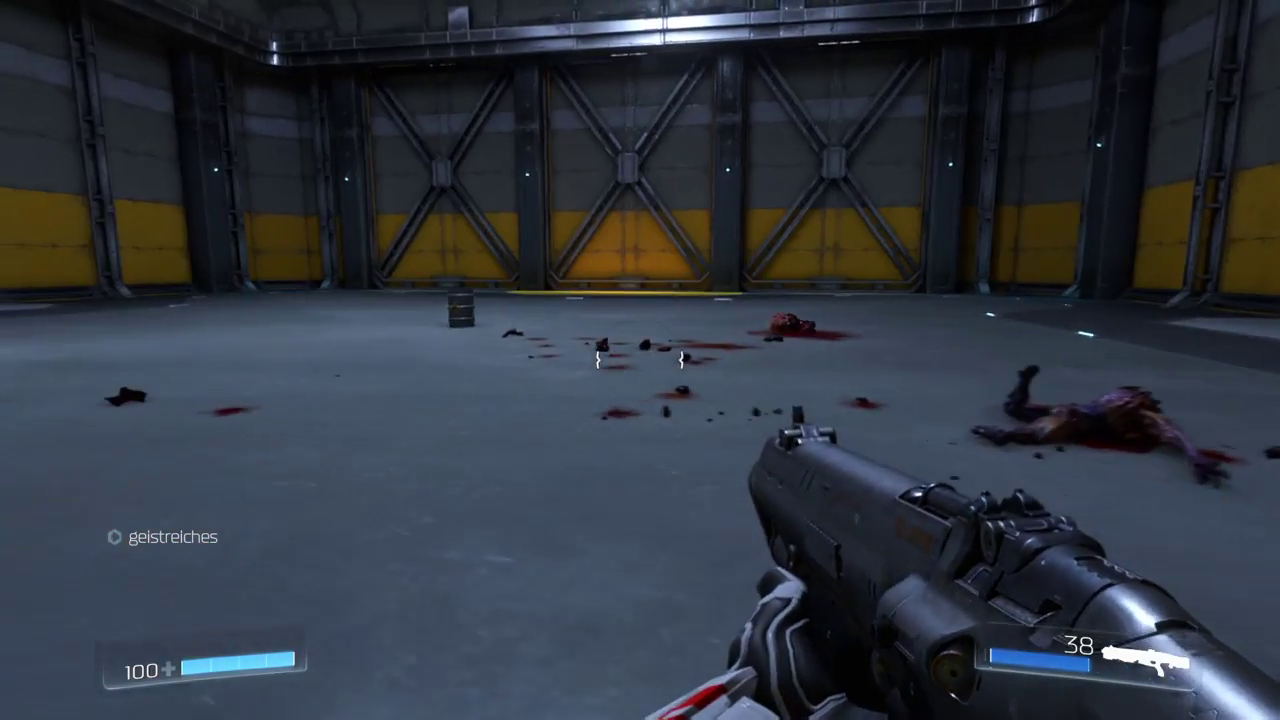
pyautogui.press('Escape')
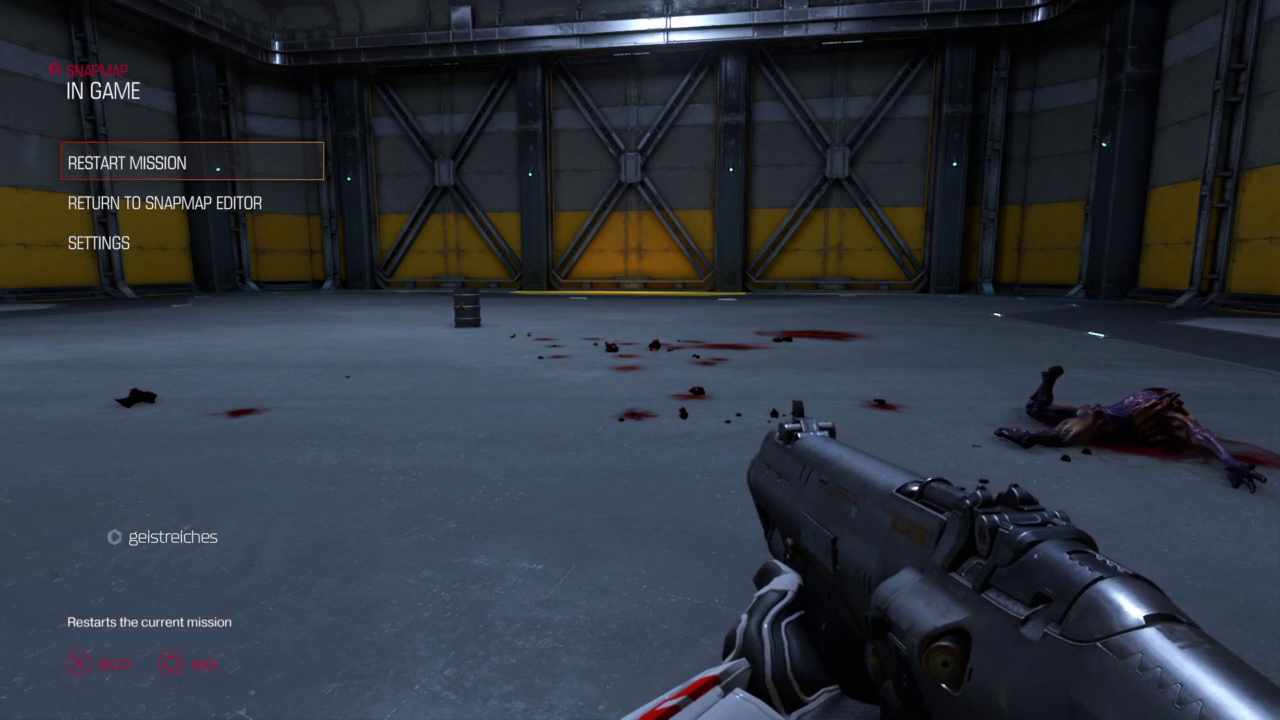
pyautogui.press('Escape')
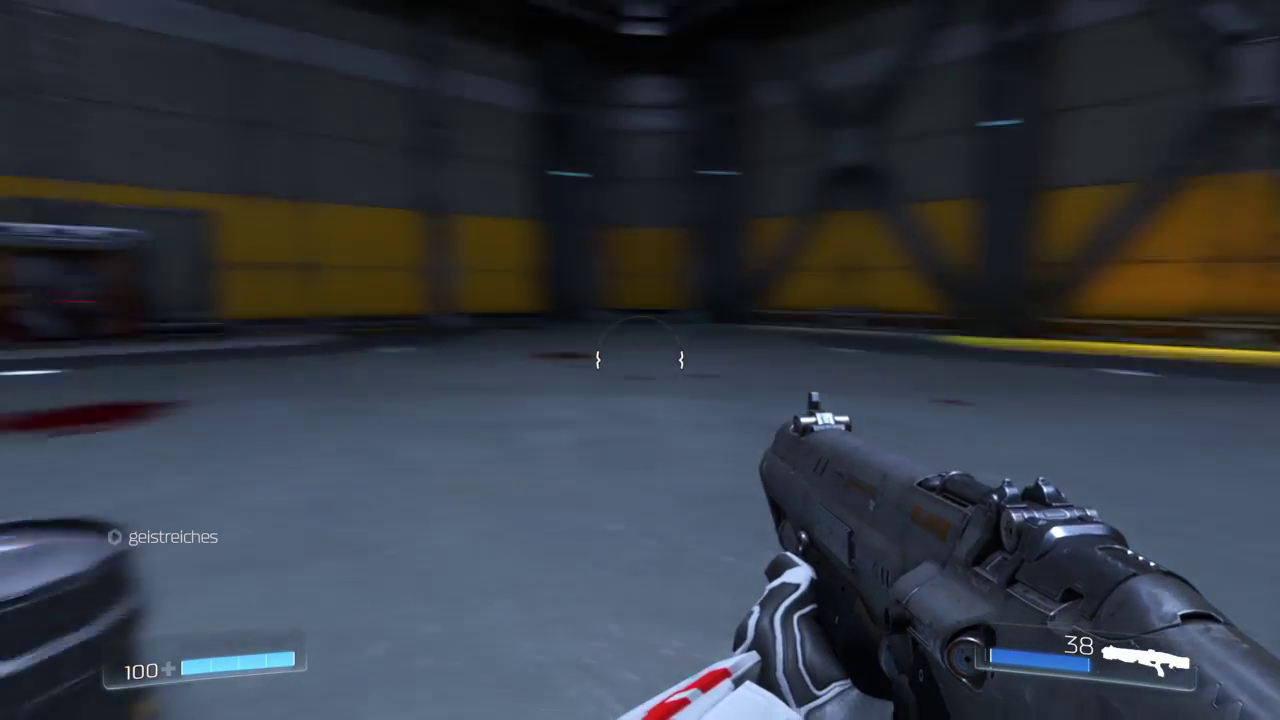
# Blow up the barrel, then choose Return to SnapMap Editor from the pause menu.
pyautogui.click(640, 358)
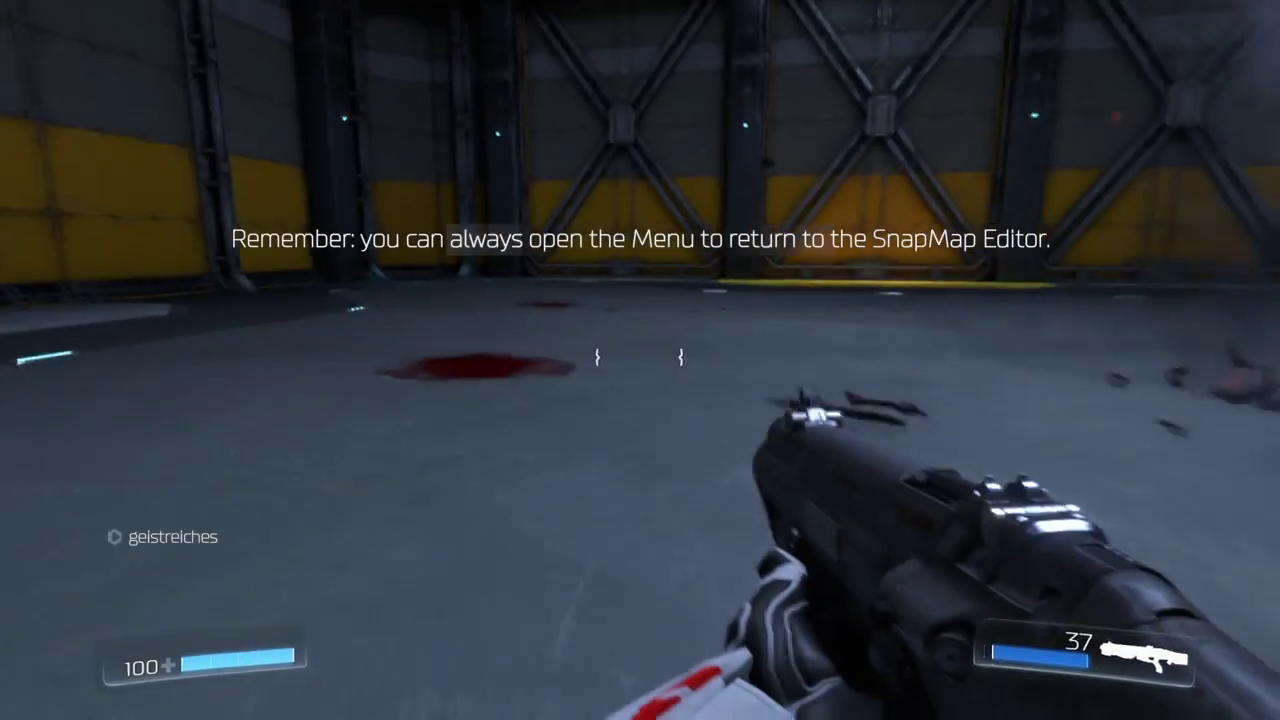
pyautogui.press('Escape')
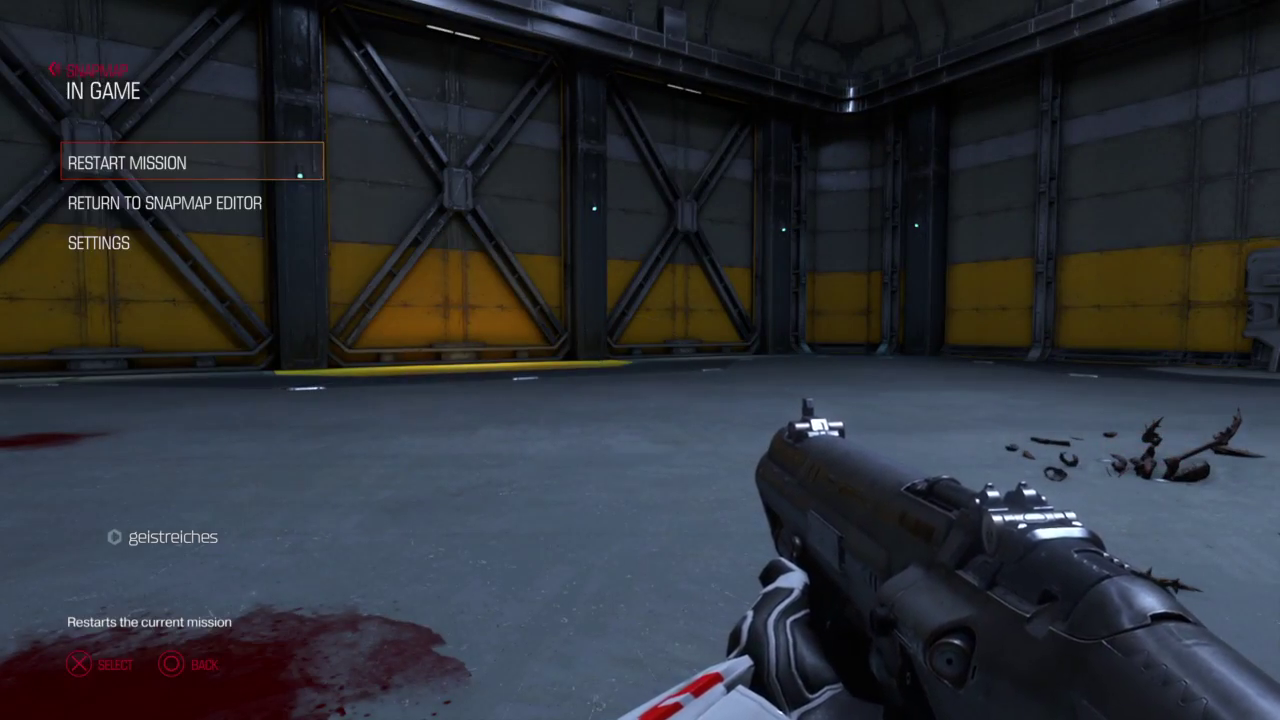
pyautogui.press('Down')
pyautogui.press('Return')
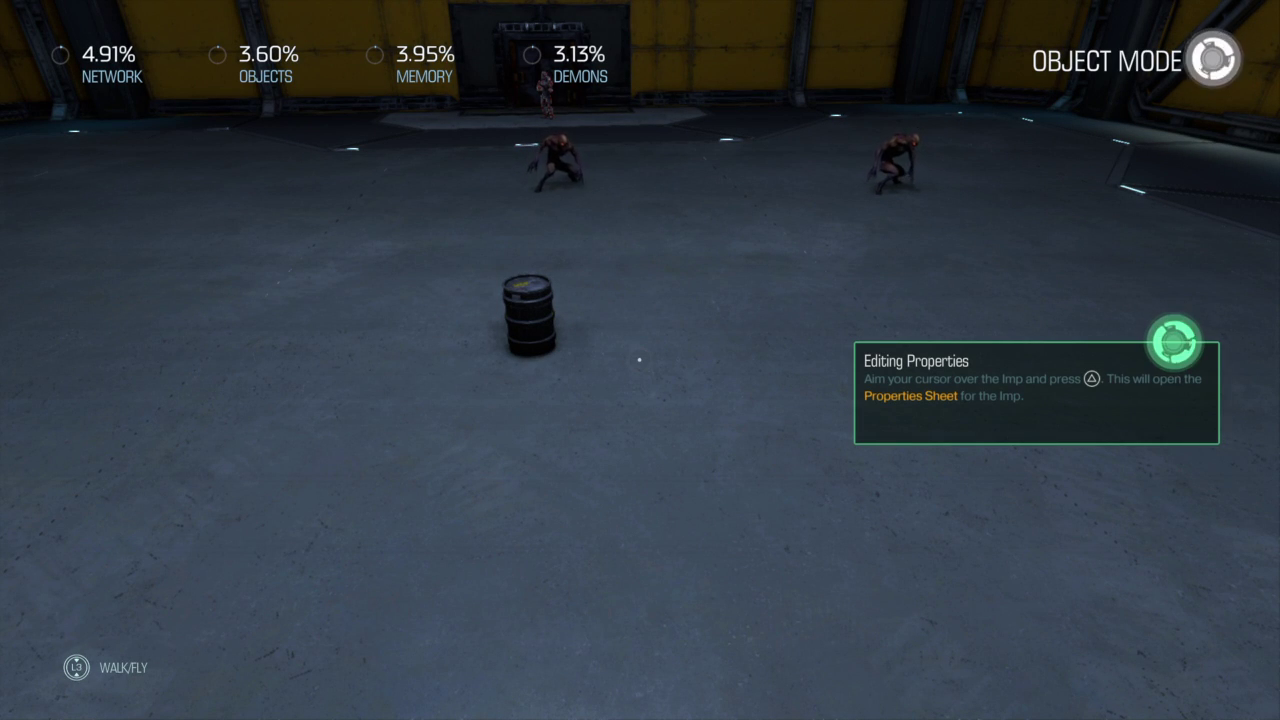
# Approach the nearer Imp, aim at it, and bring up its Object Properties sheet.
pyautogui.press('w')
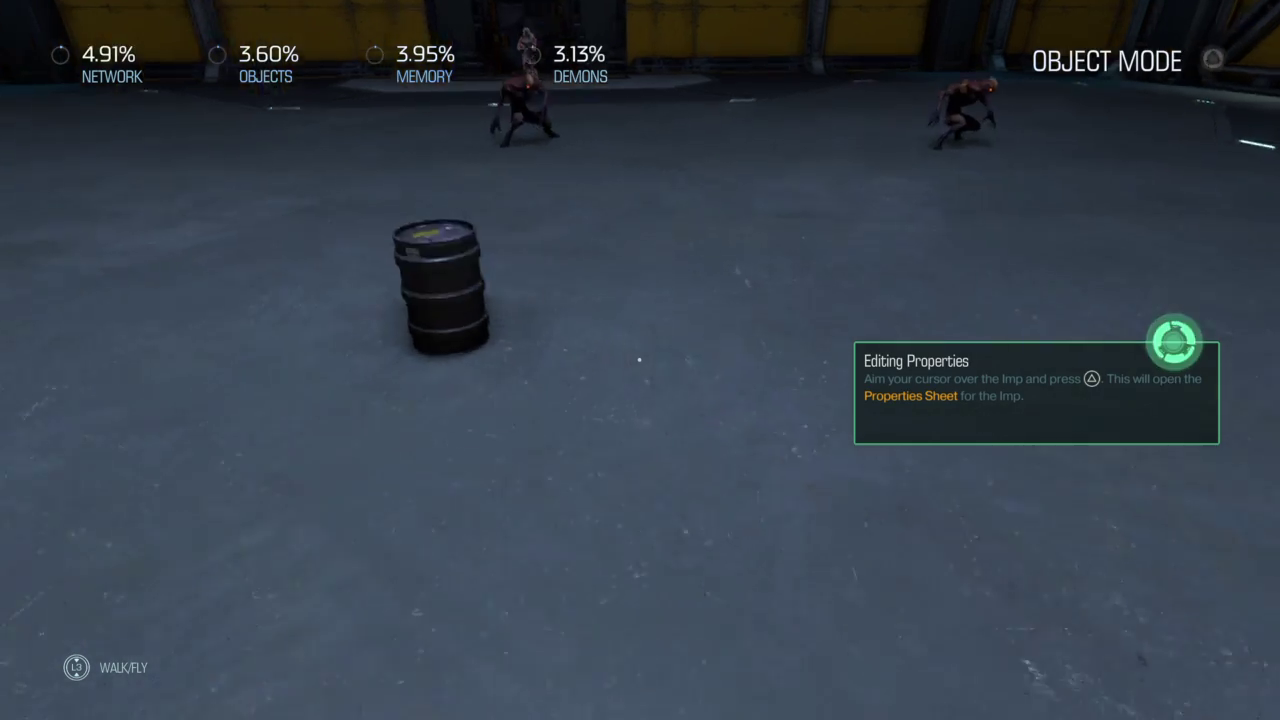
pyautogui.press('w')
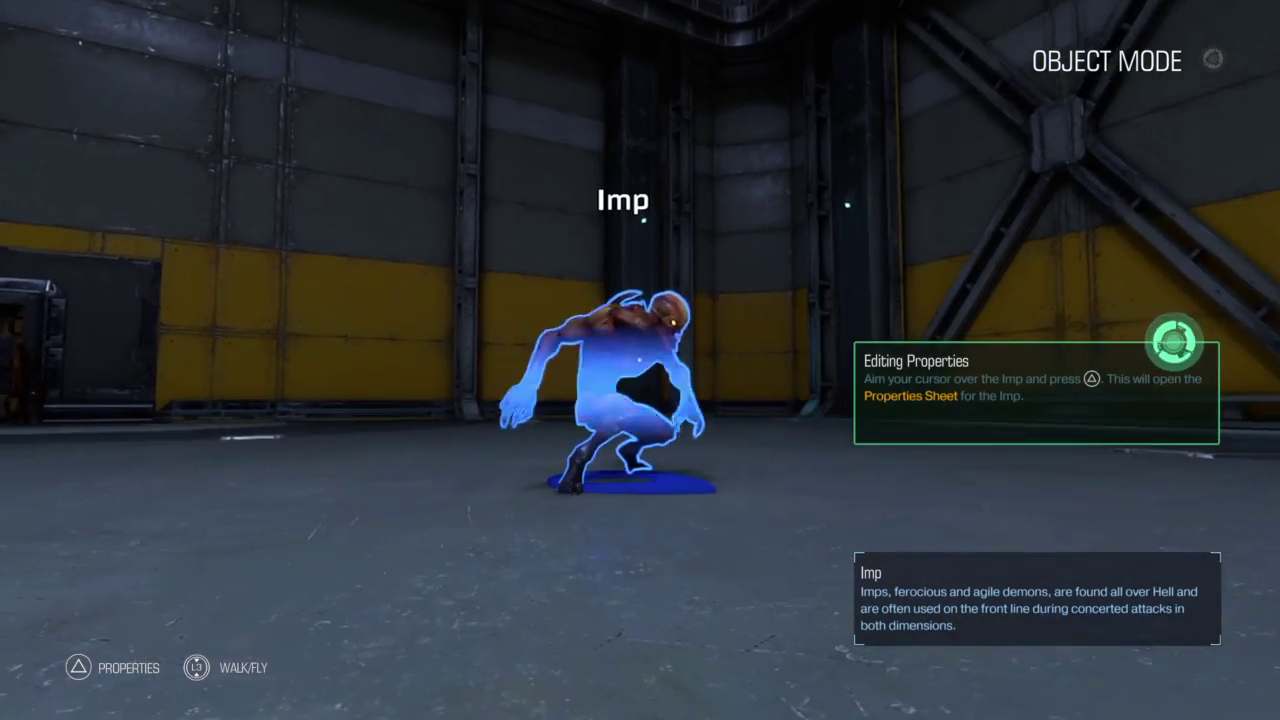
pyautogui.press('a')
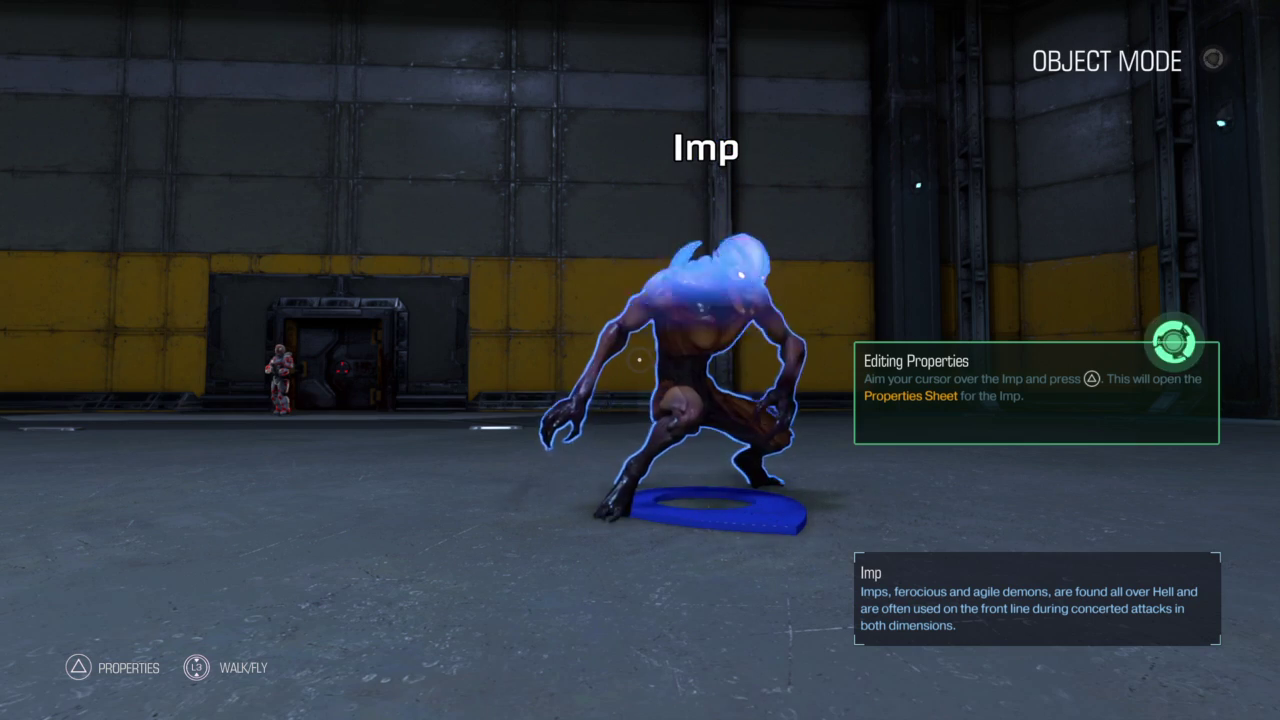
pyautogui.press('e')
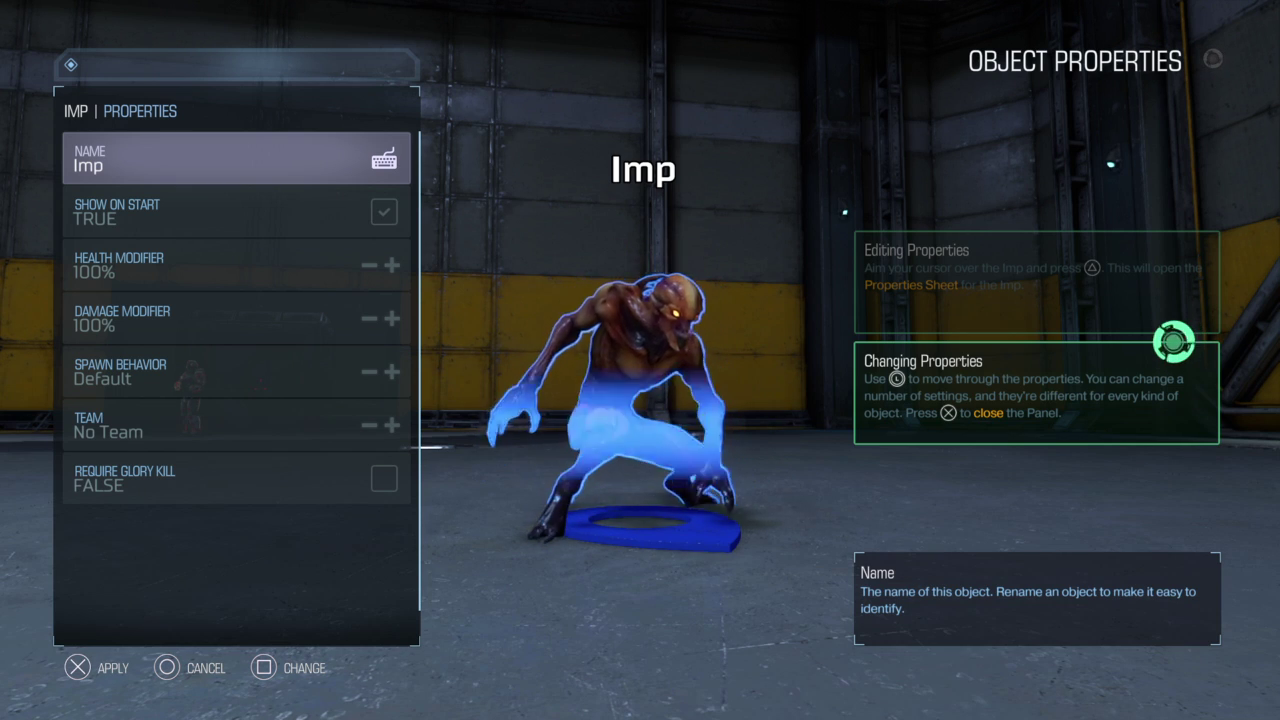
# Browse the Imp's Health Modifier, Team, Glory Kill and other properties unchanged, then close the sheet.
pyautogui.press('Down')
pyautogui.press('Down')
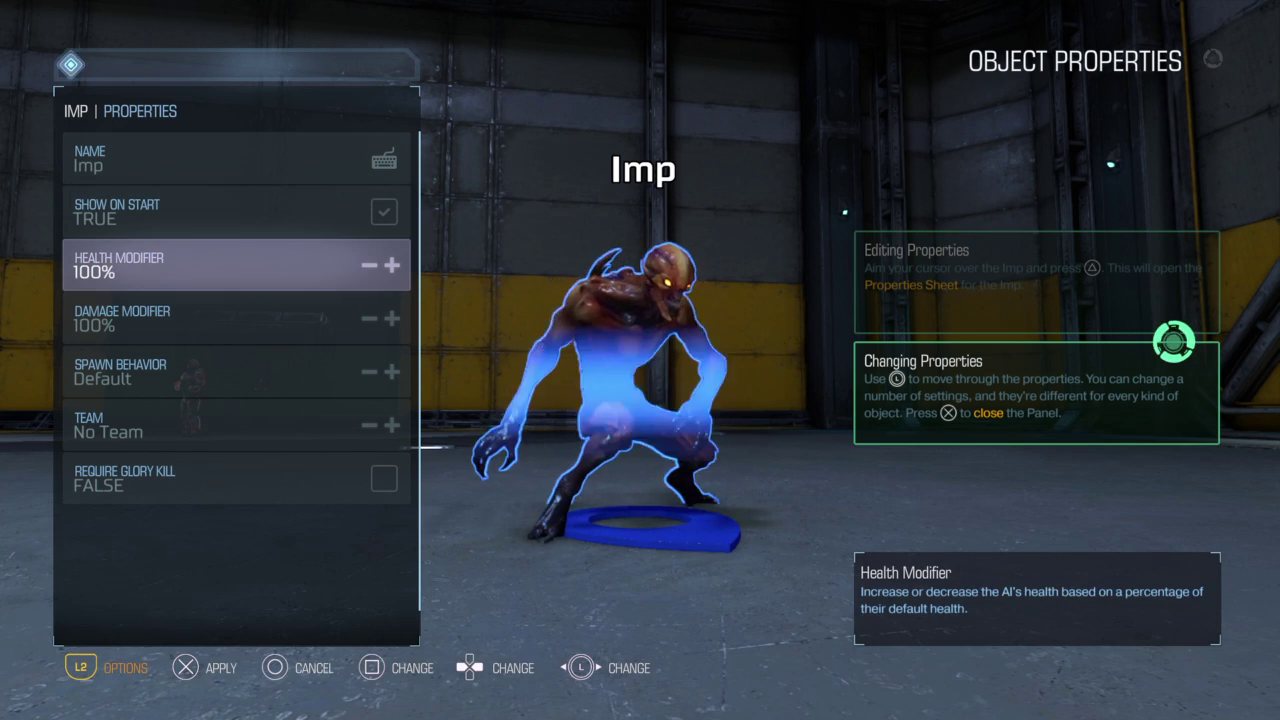
pyautogui.press('Down')
pyautogui.press('Down')
pyautogui.press('Down')
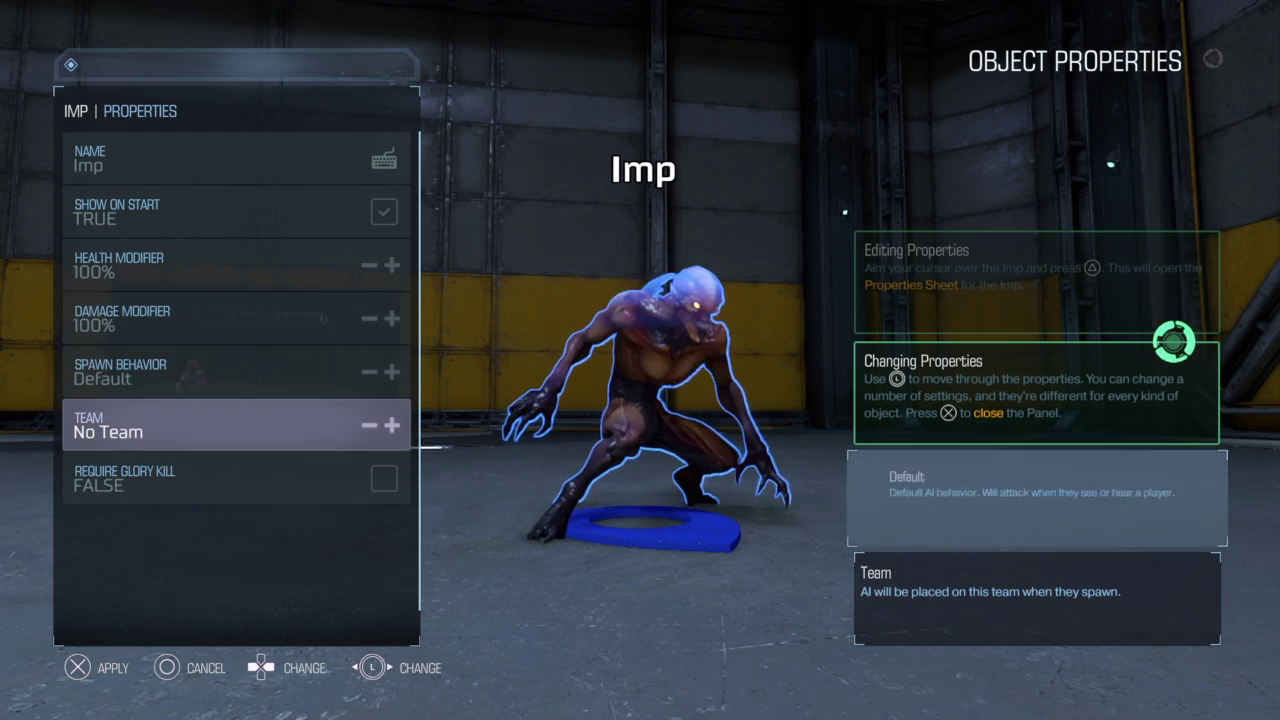
pyautogui.press('Up')
pyautogui.press('Down')
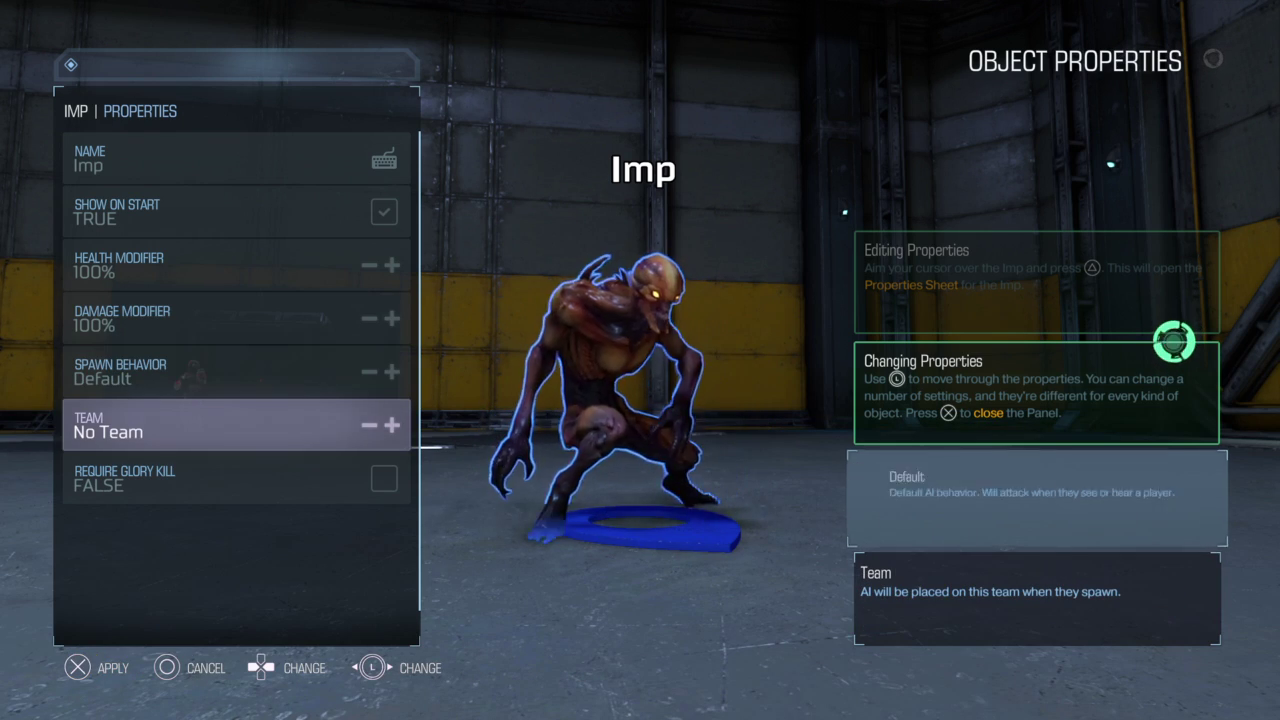
pyautogui.press('Down')
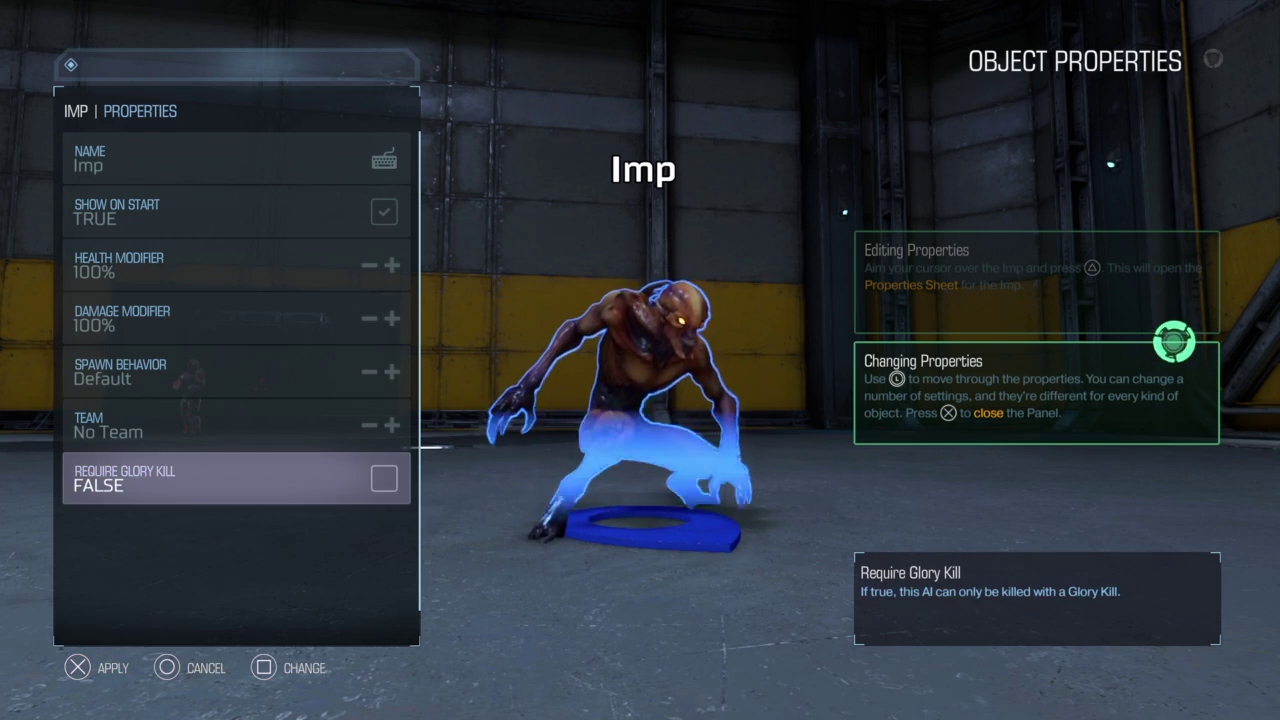
pyautogui.press('Up')
pyautogui.press('Up')
pyautogui.press('Up')
pyautogui.press('Up')
pyautogui.press('Up')
pyautogui.press('Up')
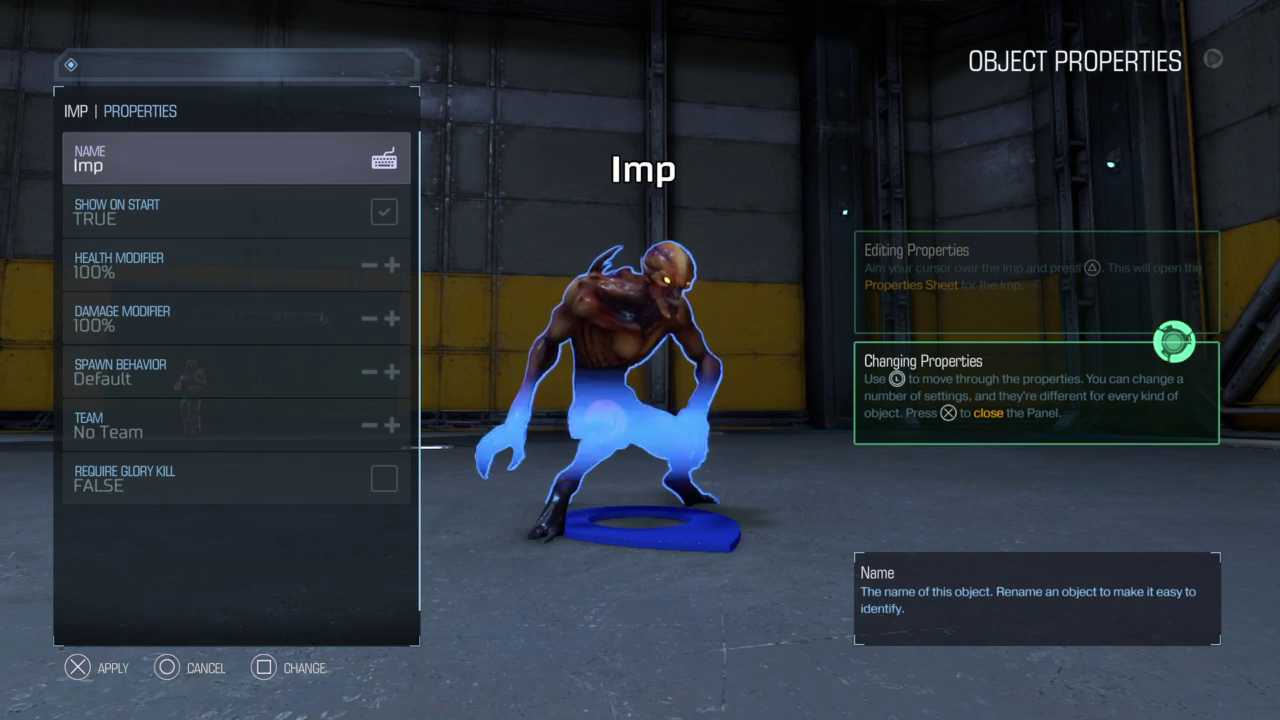
pyautogui.press('Down')
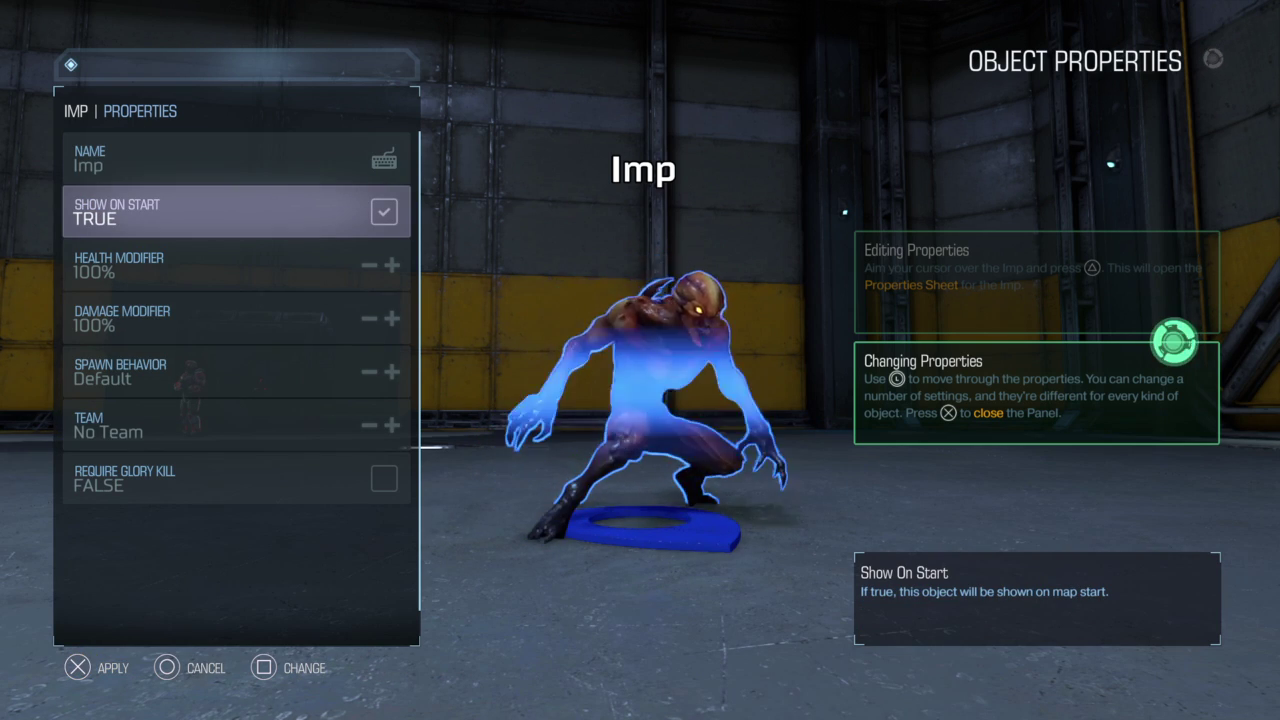
pyautogui.press('Down')
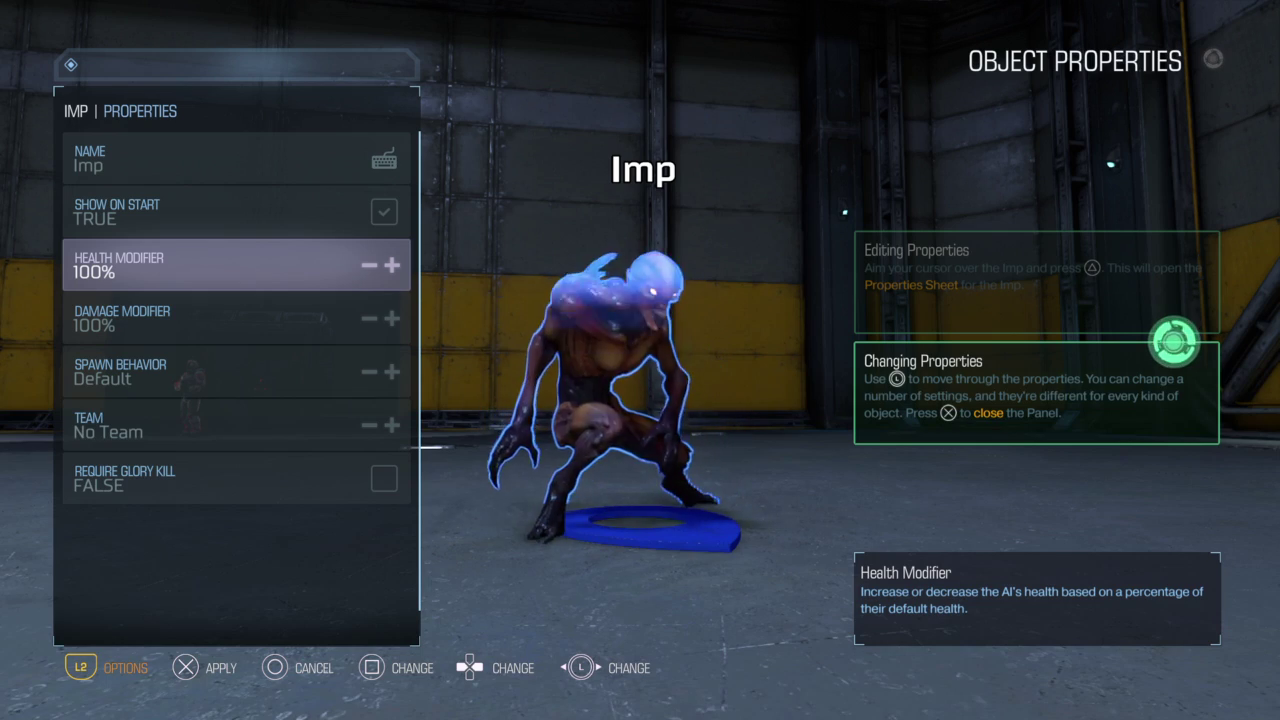
pyautogui.press('Down')
pyautogui.press('Escape')
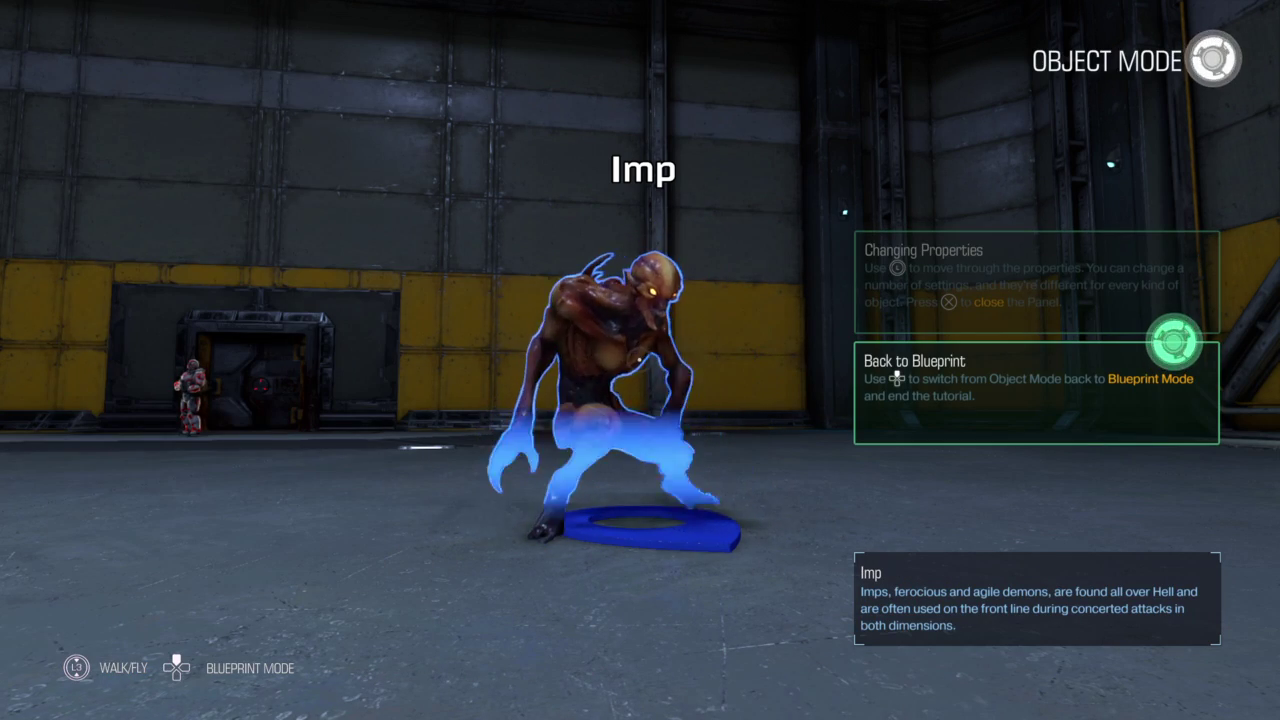
# Switch from Object Mode to Blueprint Mode, completing Five Minutes to Snap.
pyautogui.press('Down')
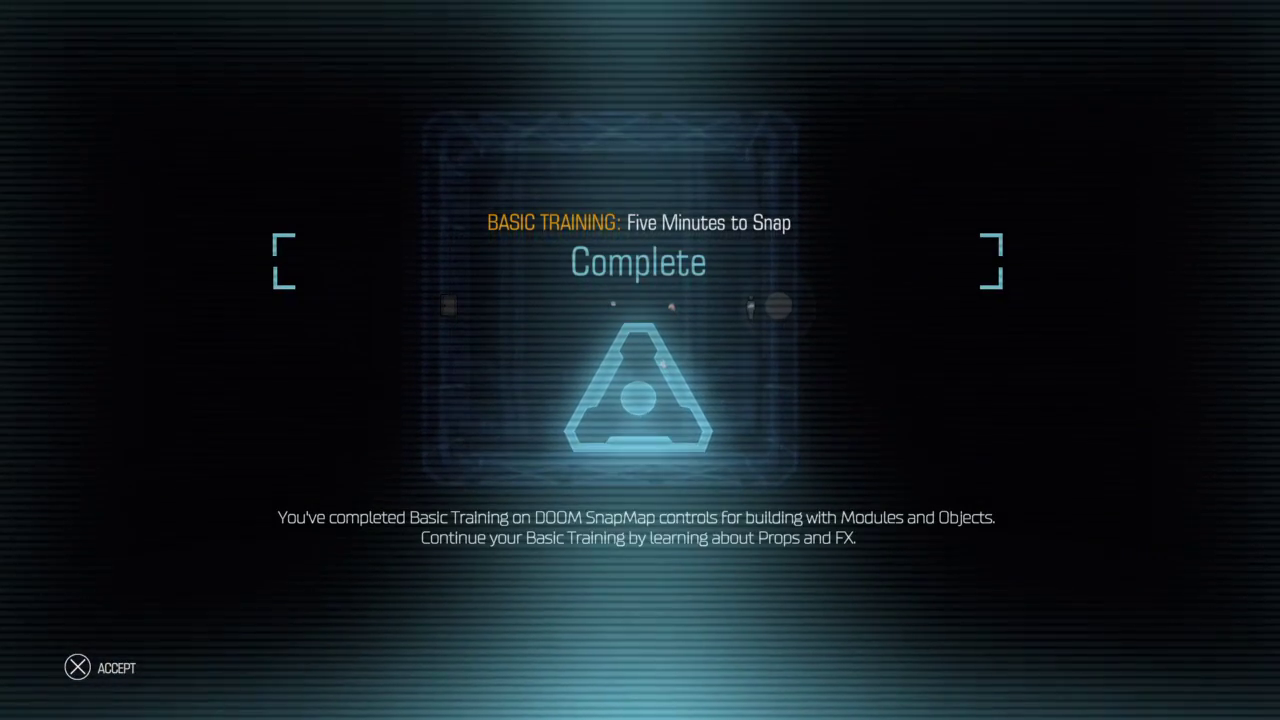